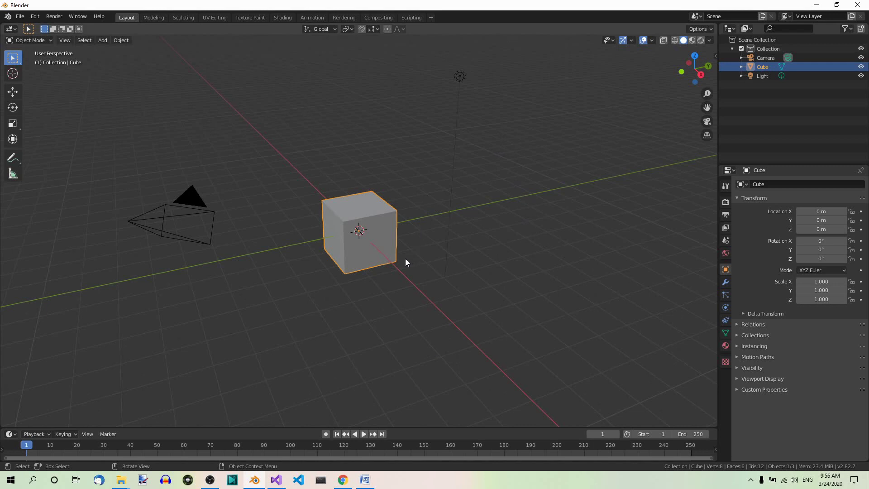
# - Delete the default cube and save the scene as Tangled Wire Ball.blend in D:\Rec
pyautogui.press('x')
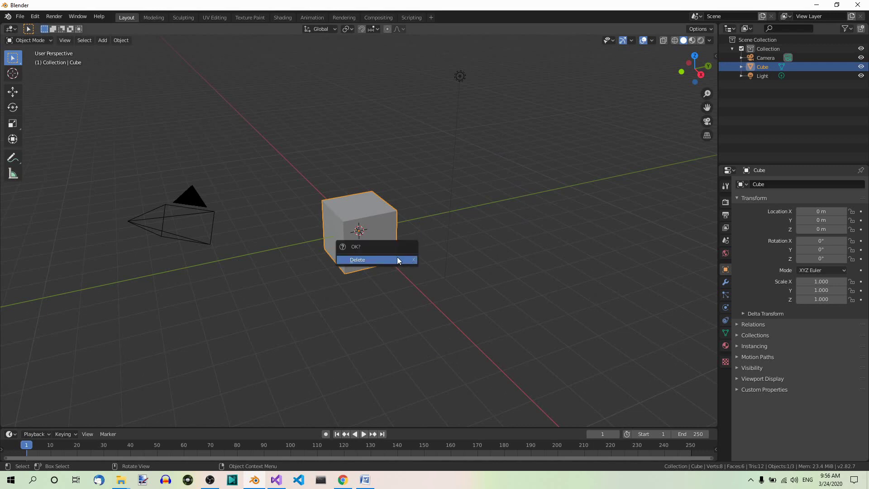
pyautogui.click(398, 258)
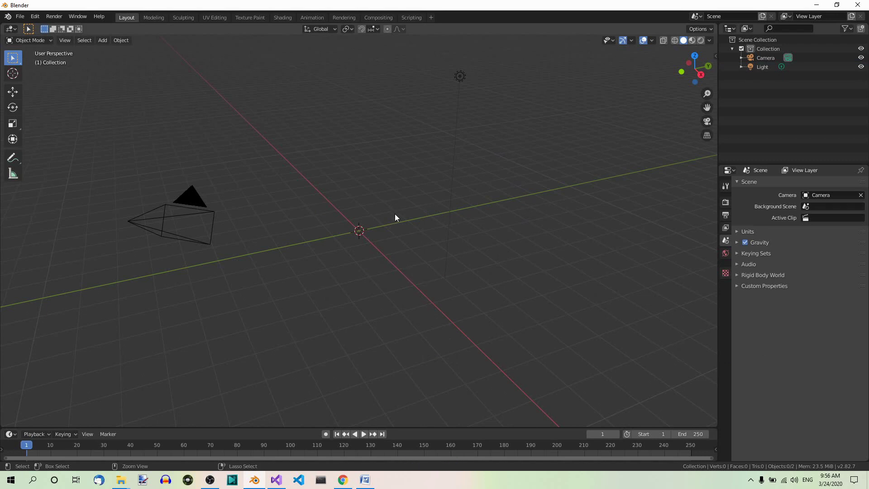
pyautogui.hotkey('ctrl', 's')
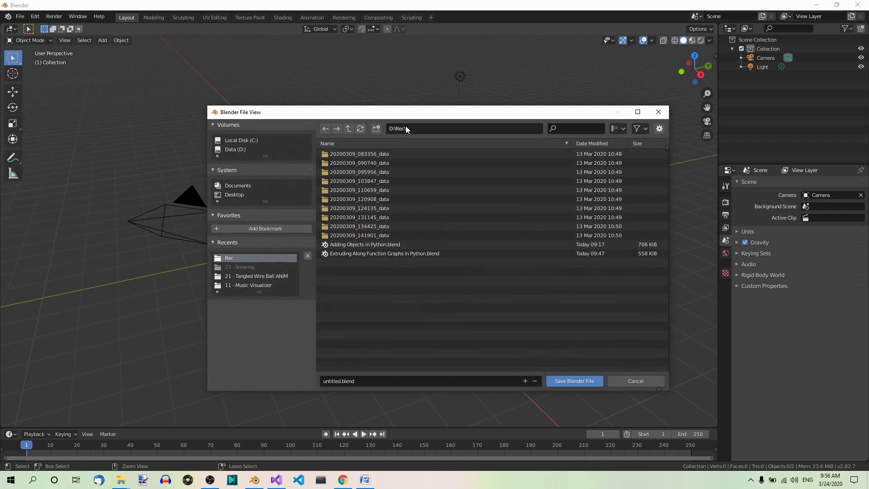
pyautogui.click(333, 382)
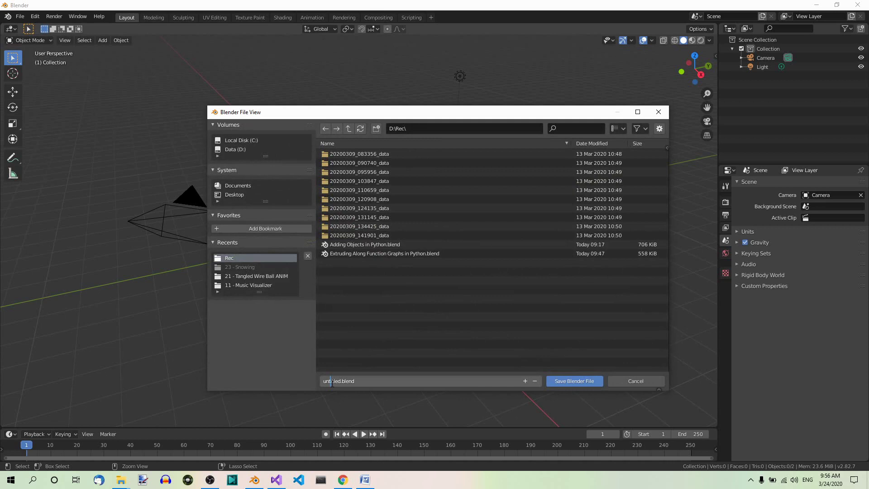
pyautogui.doubleClick(331, 384)
pyautogui.write('Tangled Wire Ball')
pyautogui.click(569, 380)
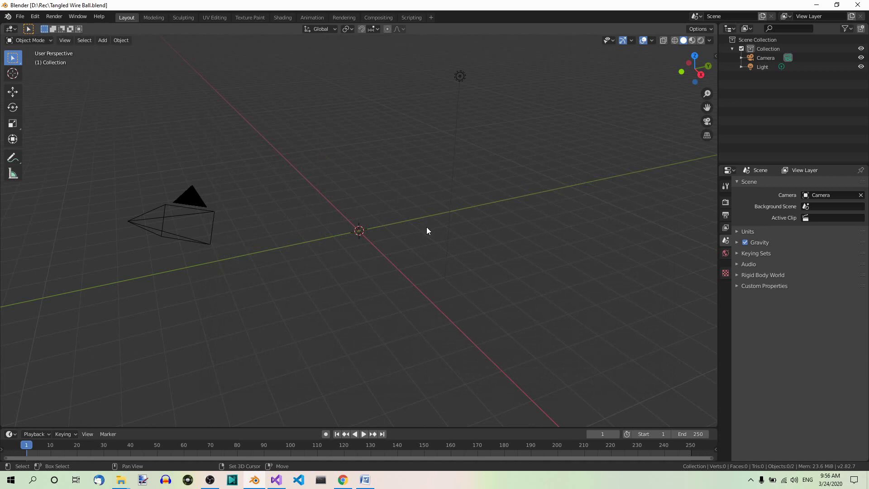
# - Add a UV sphere at the origin and scale it uniformly by 5
pyautogui.hotkey('shift', 'a')
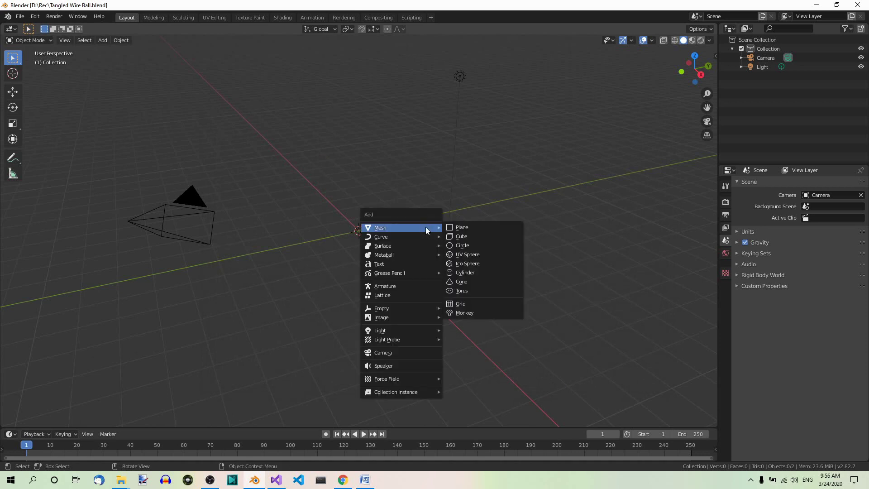
pyautogui.click(471, 254)
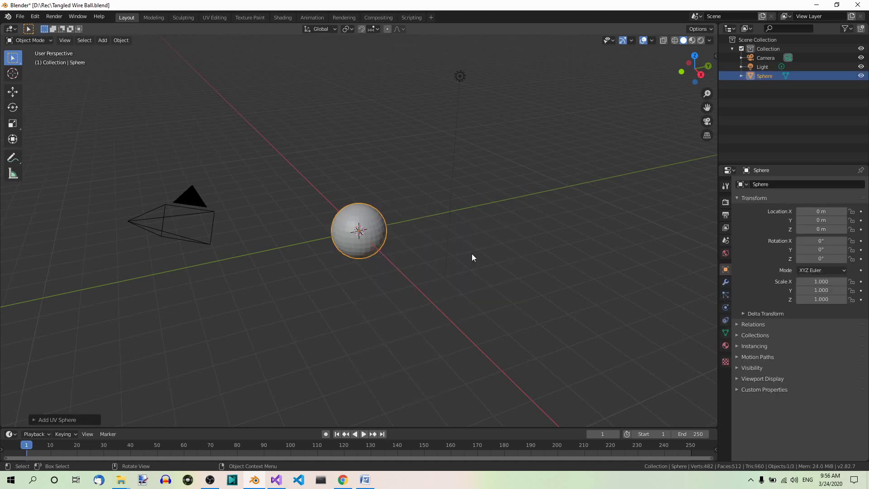
pyautogui.write('s5')
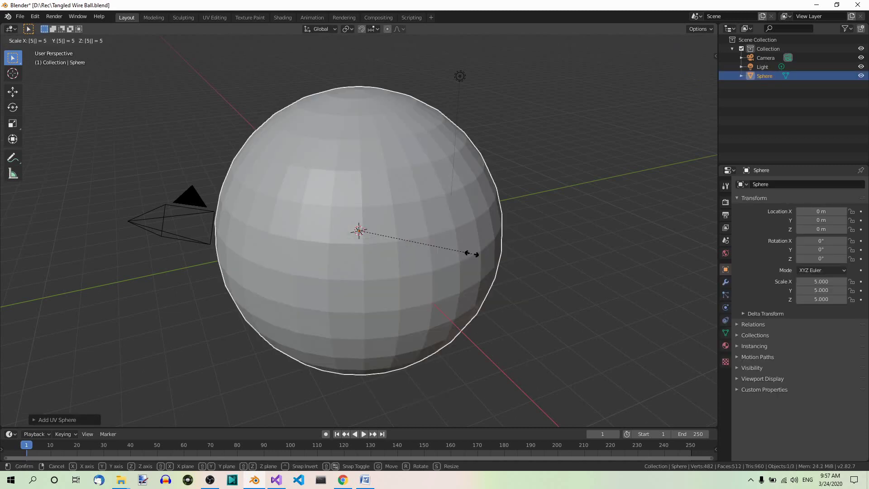
pyautogui.press('Return')
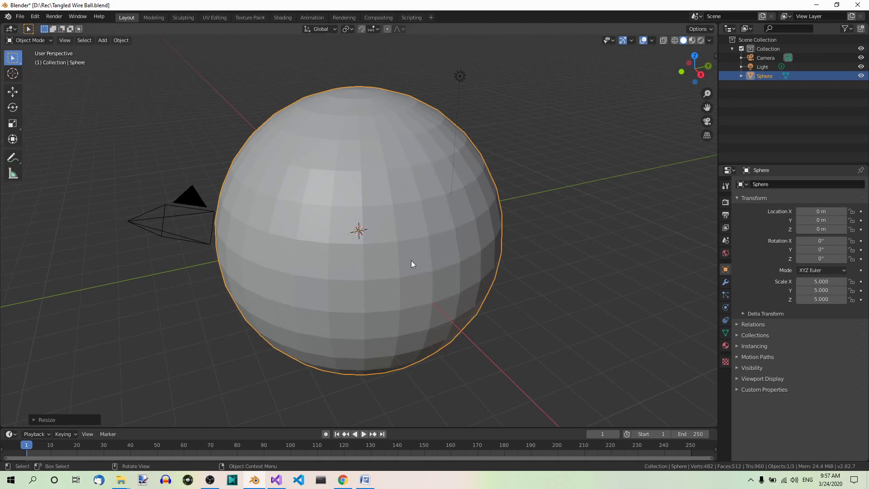
# - Enable the Add Curve: Extra Objects add-on in Preferences, then close Preferences
pyautogui.click(33, 17)
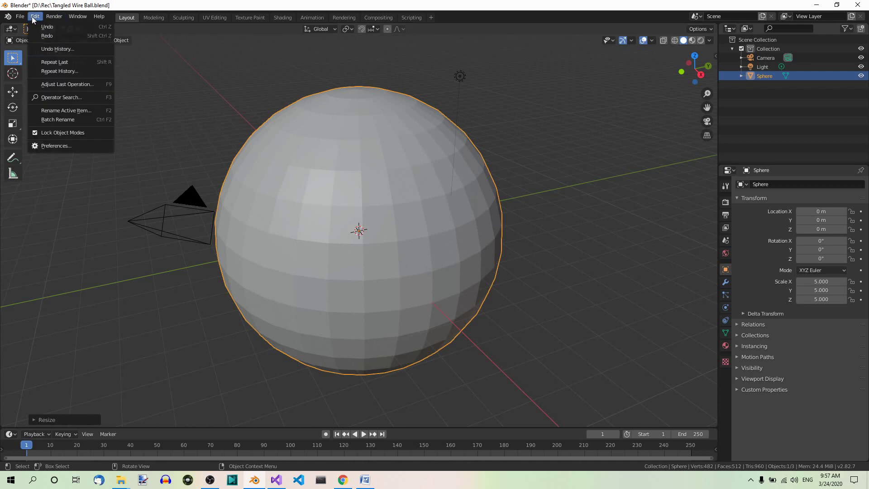
pyautogui.click(67, 146)
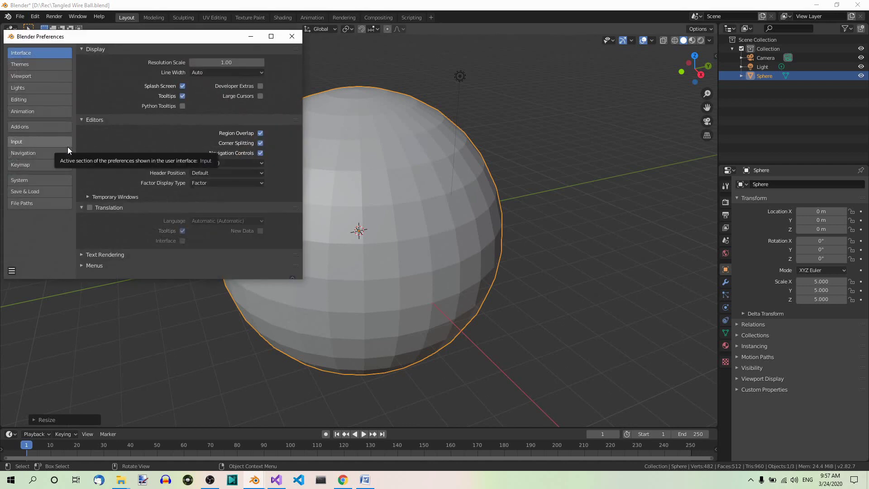
pyautogui.click(41, 126)
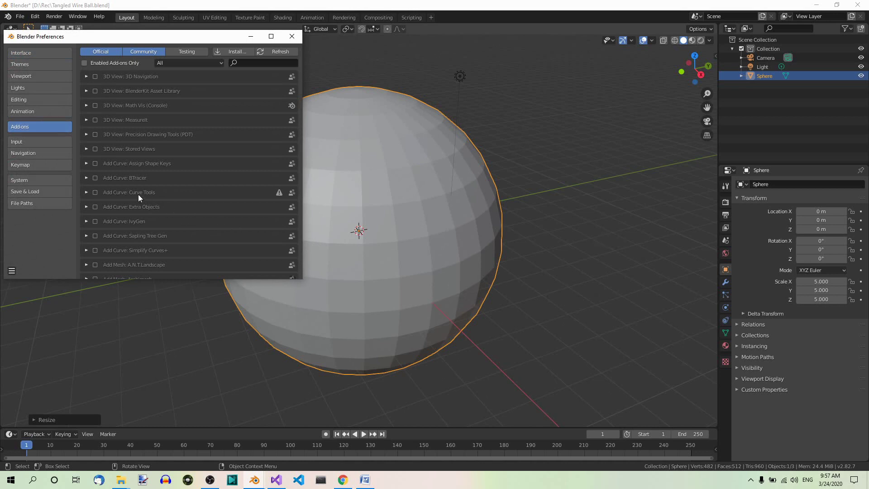
pyautogui.click(93, 208)
pyautogui.click(292, 36)
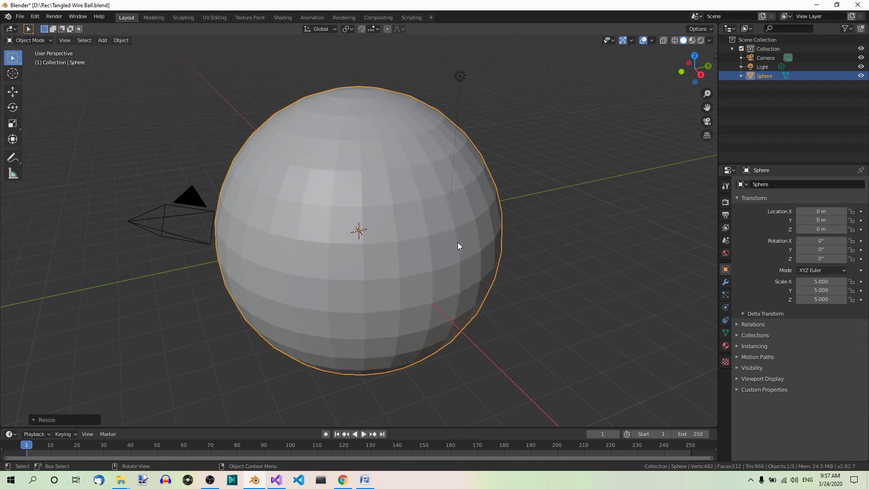
# - Generate a Bounce Spline from the sidebar's Spline Generator so wires tangle around the sphere
pyautogui.press('n')
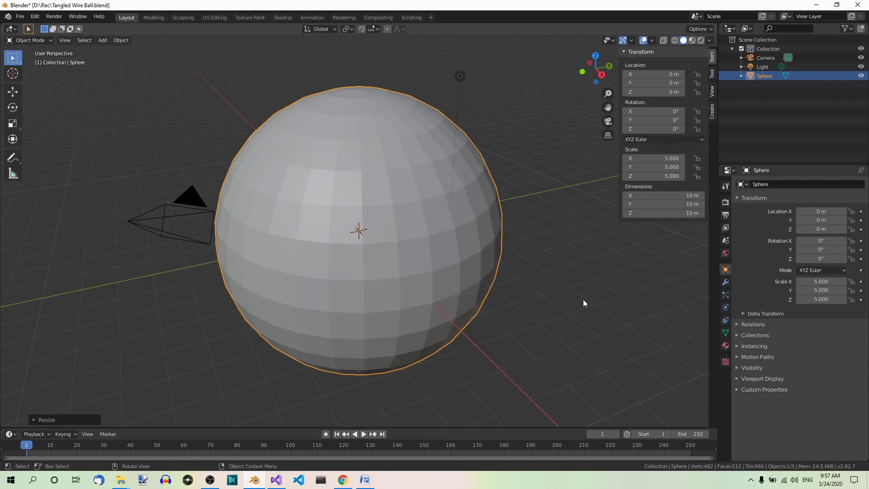
pyautogui.click(713, 112)
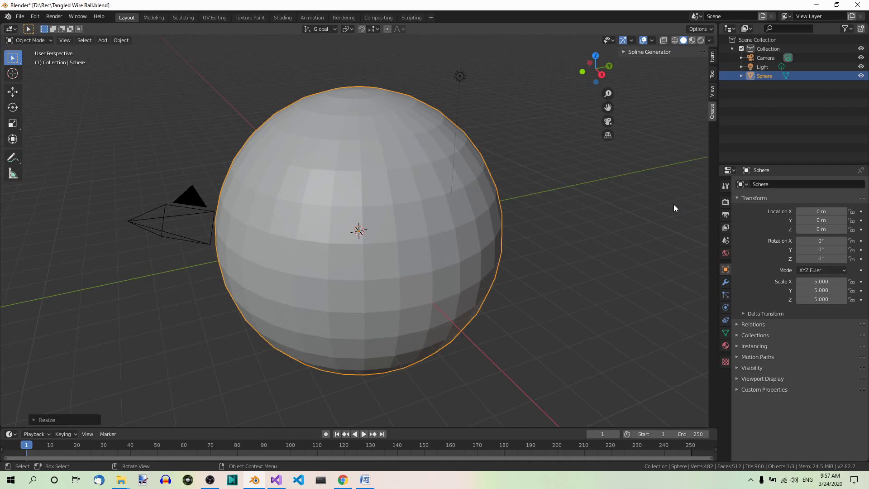
pyautogui.scroll(2, 655, 81)
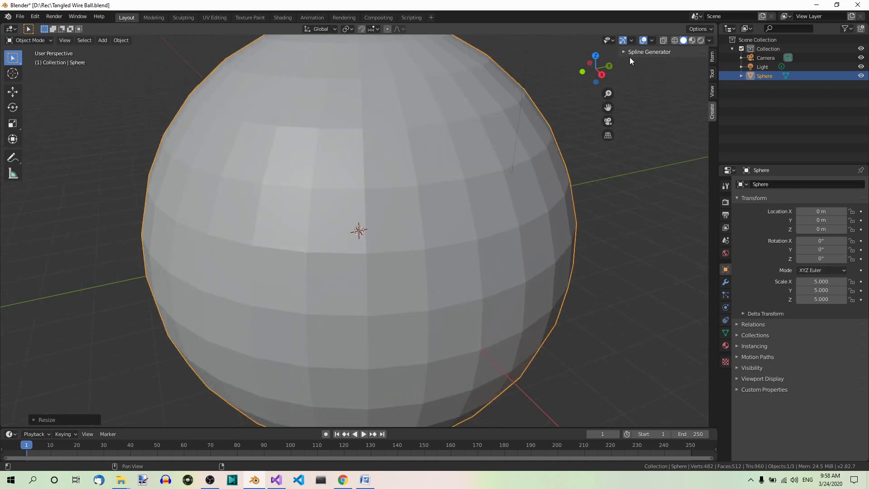
pyautogui.scroll(-1, 628, 58)
pyautogui.click(625, 53)
pyautogui.click(645, 75)
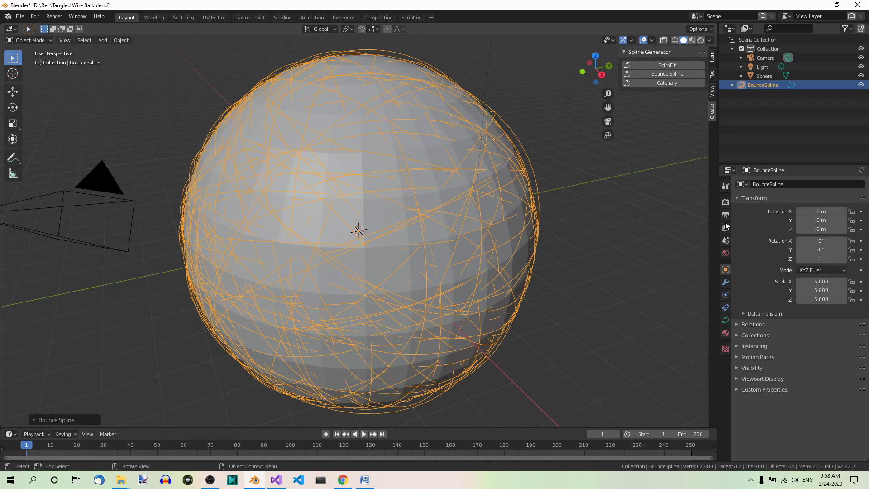
pyautogui.scroll(-5, 495, 270)
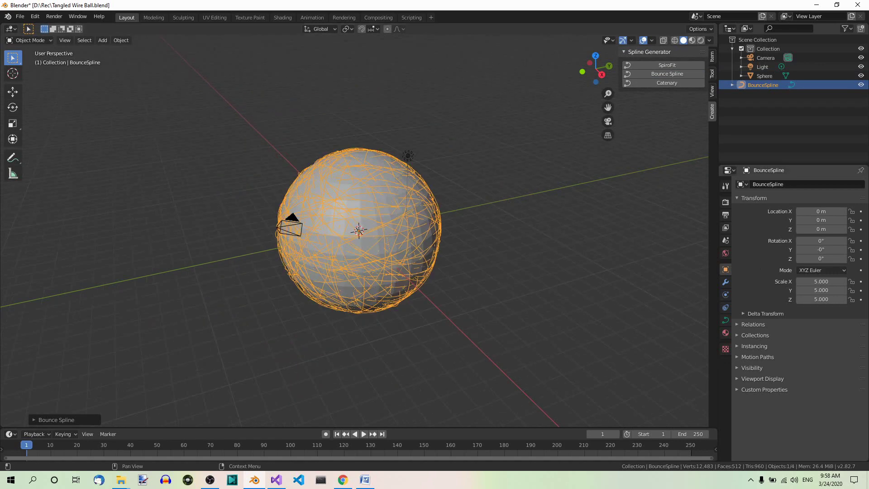
pyautogui.scroll(6, 490, 280)
pyautogui.scroll(-4, 654, 263)
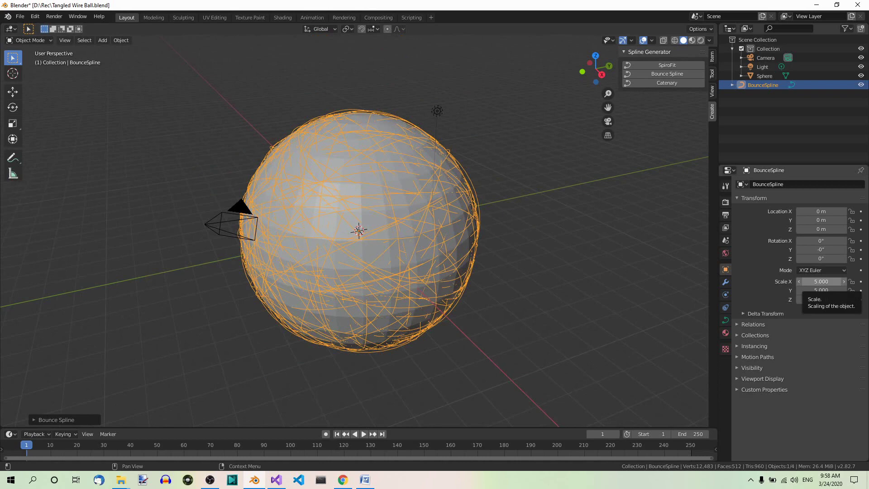
# - Set the BounceSpline's Geometry bevel depth to 0.005 m, making the wires thin tubes
pyautogui.click(726, 323)
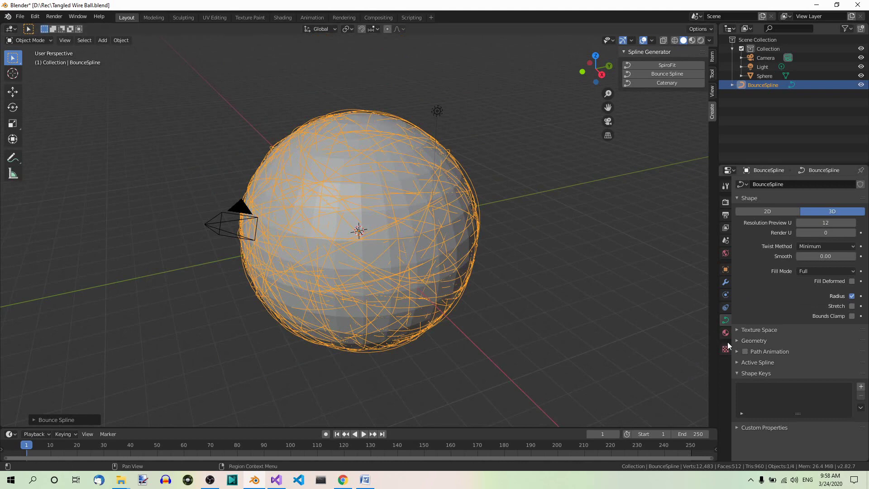
pyautogui.click(736, 341)
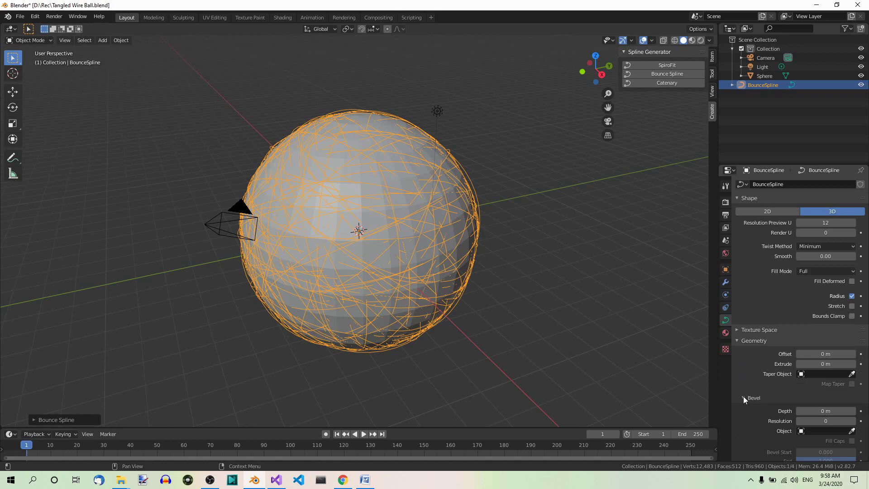
pyautogui.click(834, 411)
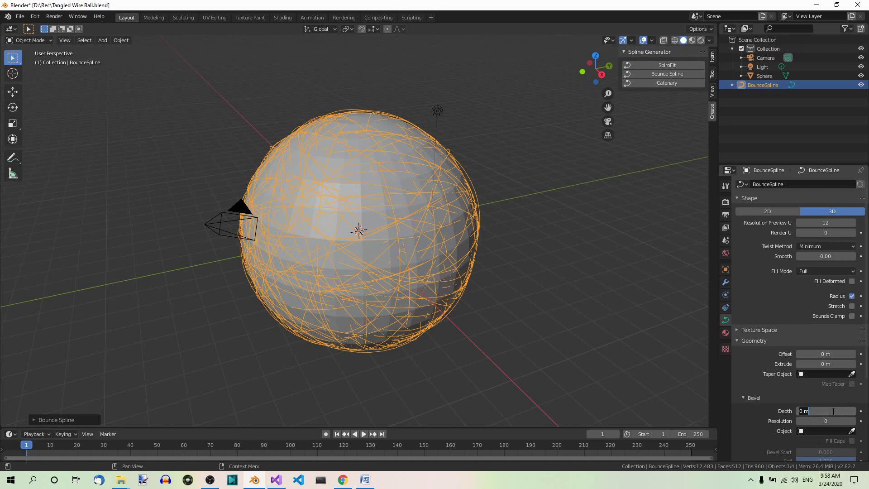
pyautogui.press('BackSpace')
pyautogui.press('BackSpace')
pyautogui.write('.005')
pyautogui.press('Return')
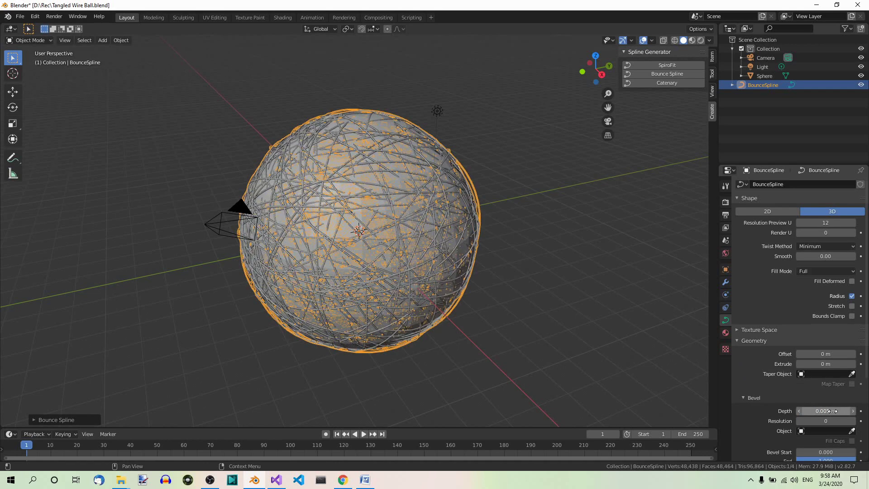
pyautogui.scroll(2, 508, 195)
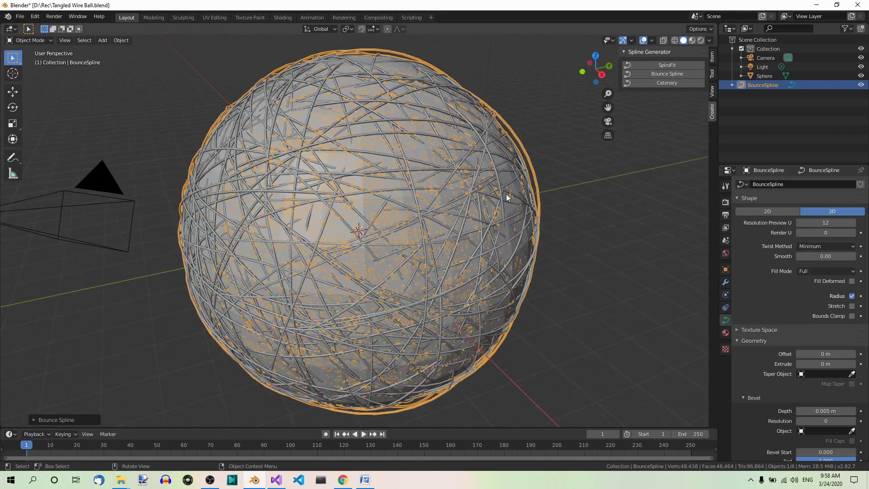
pyautogui.scroll(-1, 538, 243)
pyautogui.press('shift')
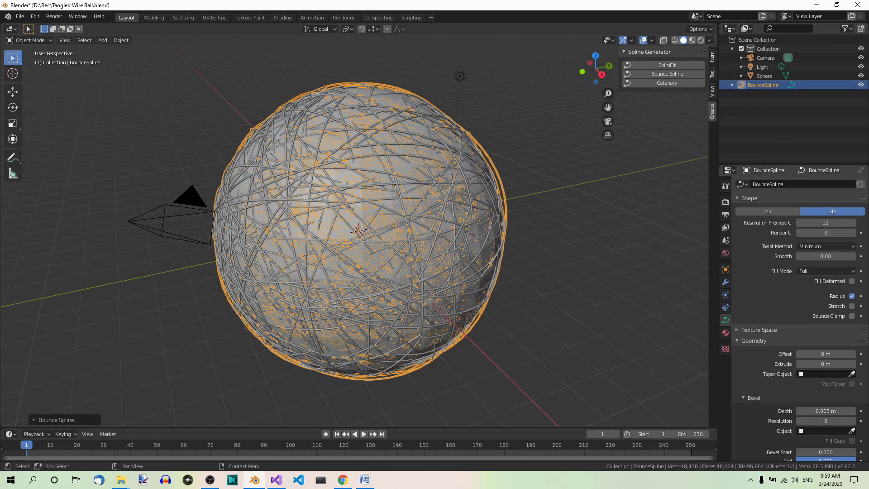
pyautogui.click(771, 78)
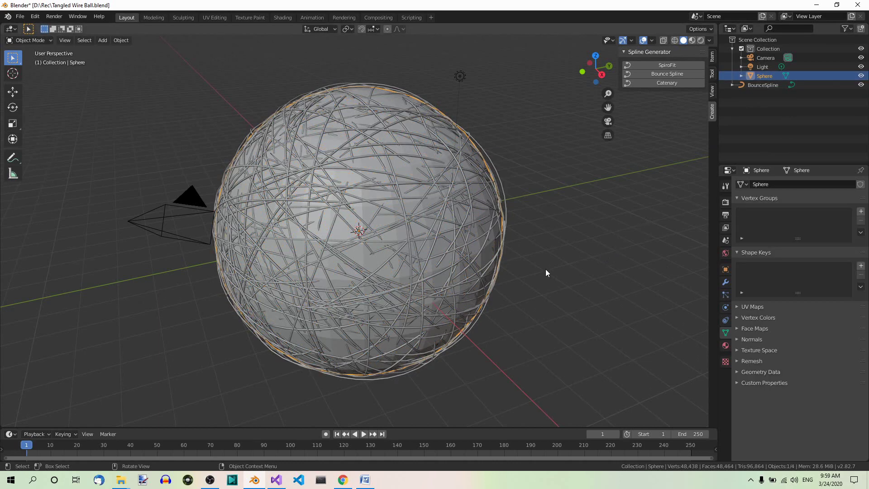
pyautogui.press('x')
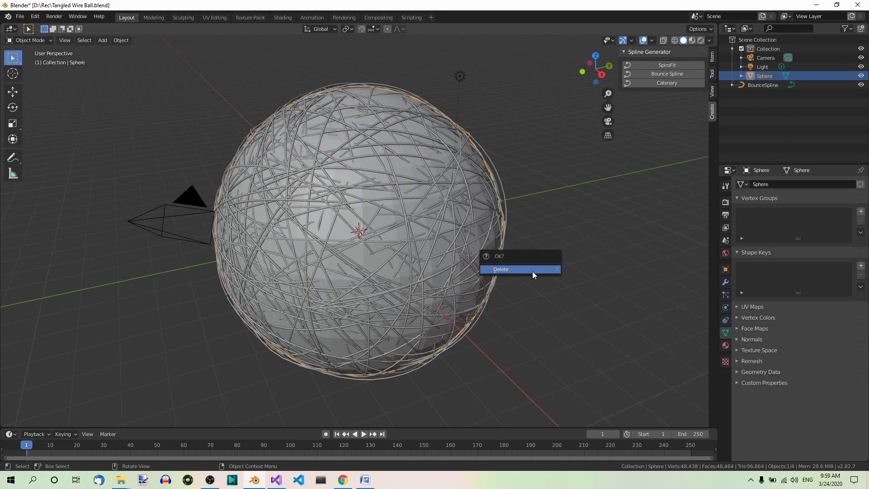
pyautogui.click(532, 271)
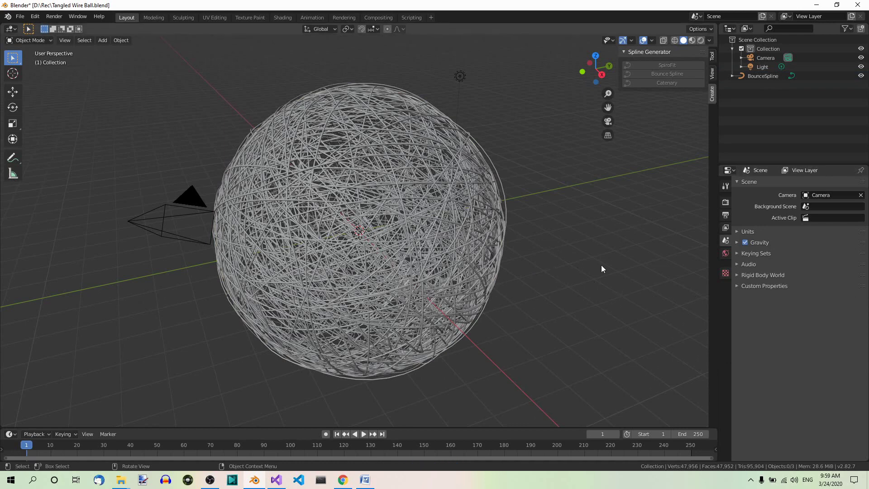
pyautogui.press('n')
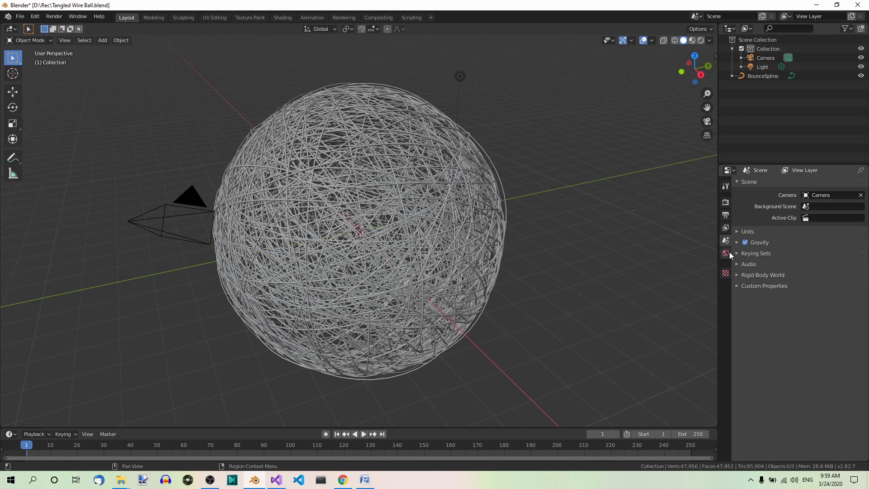
# - Give the BounceSpline a new material, Material.001, with Metallic set to 1.000
pyautogui.click(494, 233)
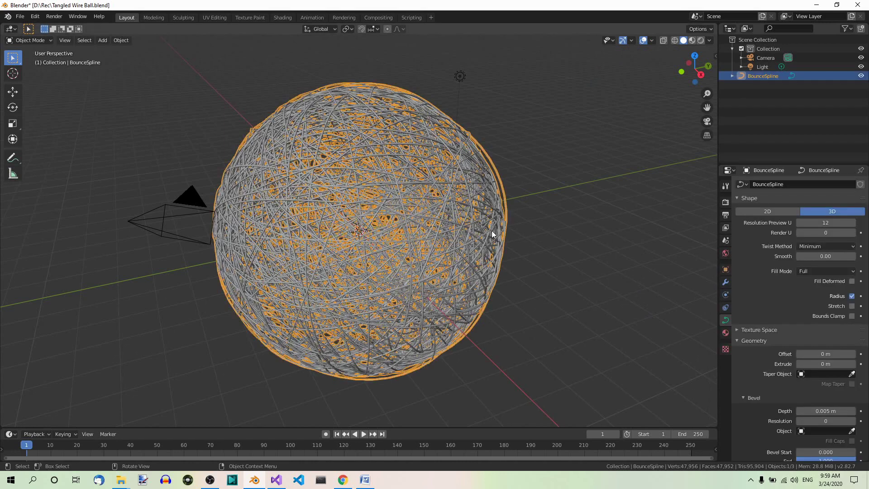
pyautogui.click(724, 332)
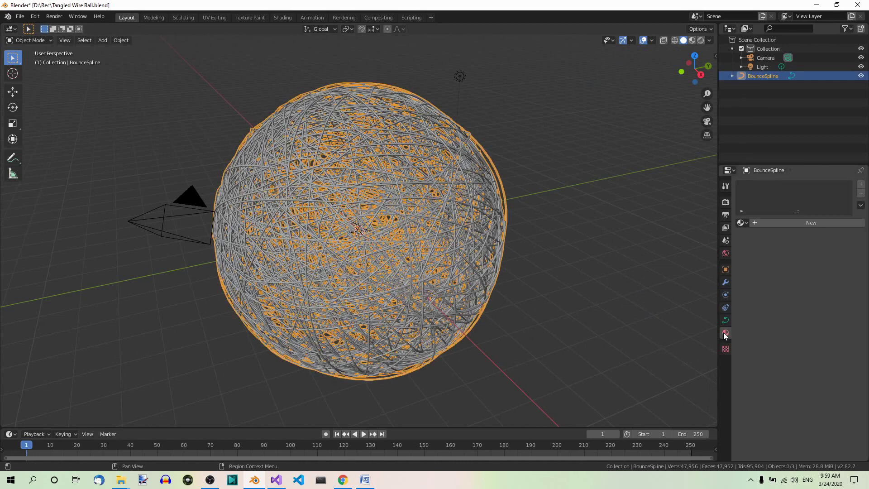
pyautogui.click(828, 223)
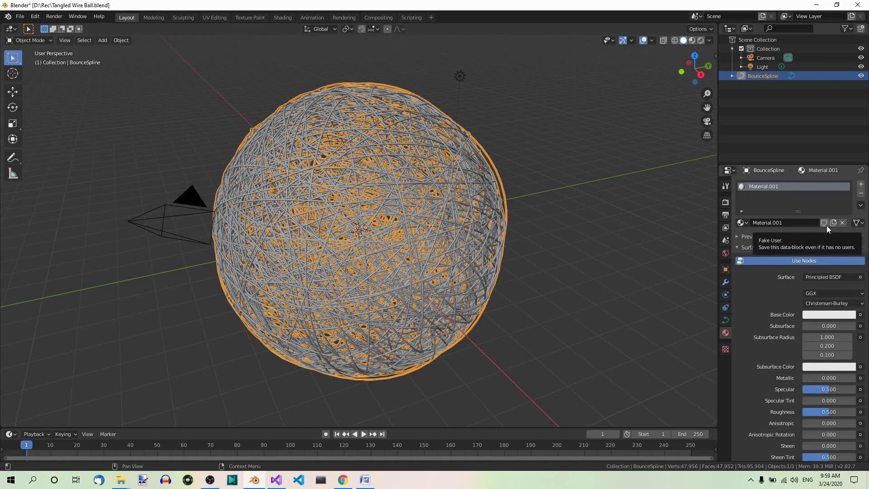
pyautogui.moveTo(829, 378); pyautogui.dragTo(856, 377)
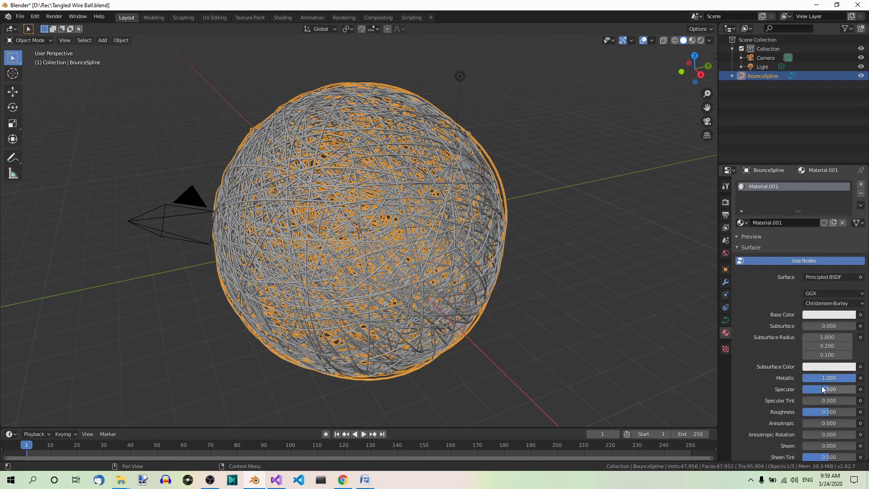
# - Switch the viewport to Rendered shading and deselect the wire ball
pyautogui.click(700, 41)
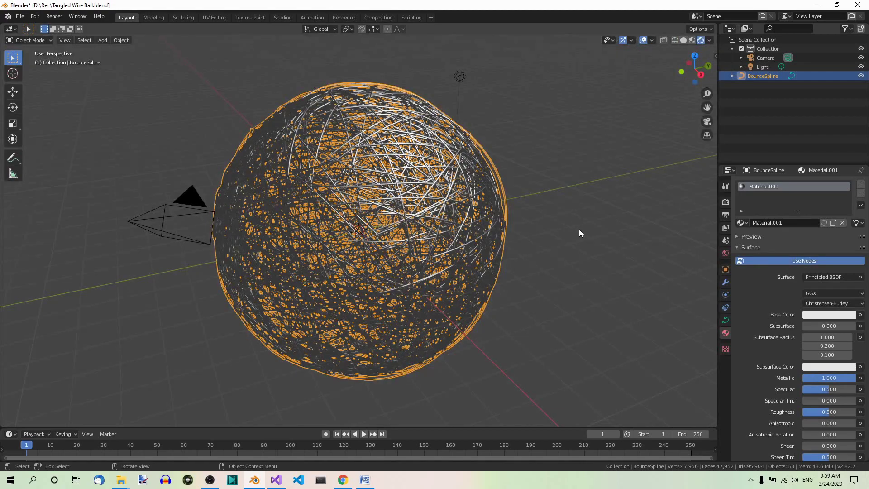
pyautogui.scroll(5, 578, 233)
pyautogui.scroll(2, 494, 209)
pyautogui.scroll(-8, 555, 202)
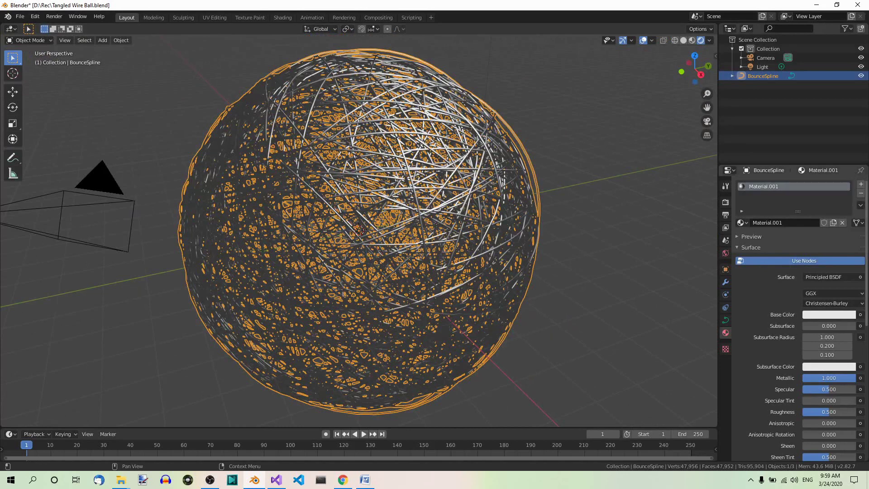
pyautogui.click(600, 252)
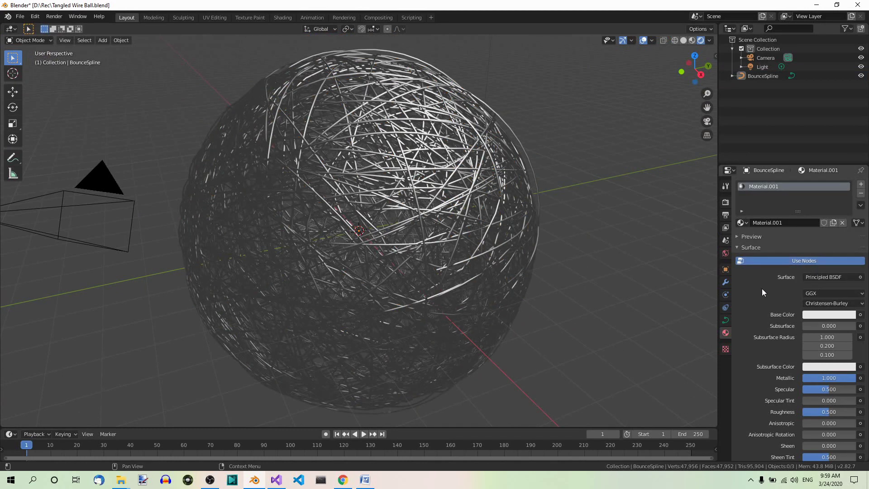
# - Set the World background colour to black (Value 0.000)
pyautogui.click(726, 254)
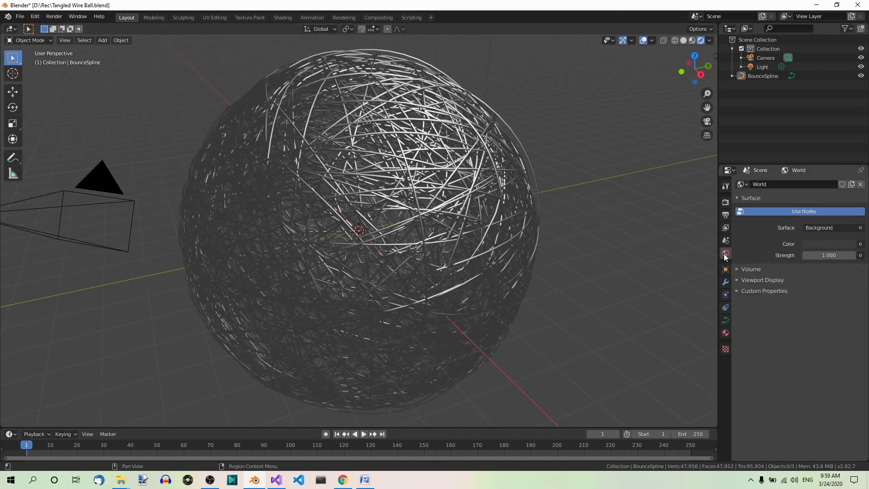
pyautogui.click(851, 248)
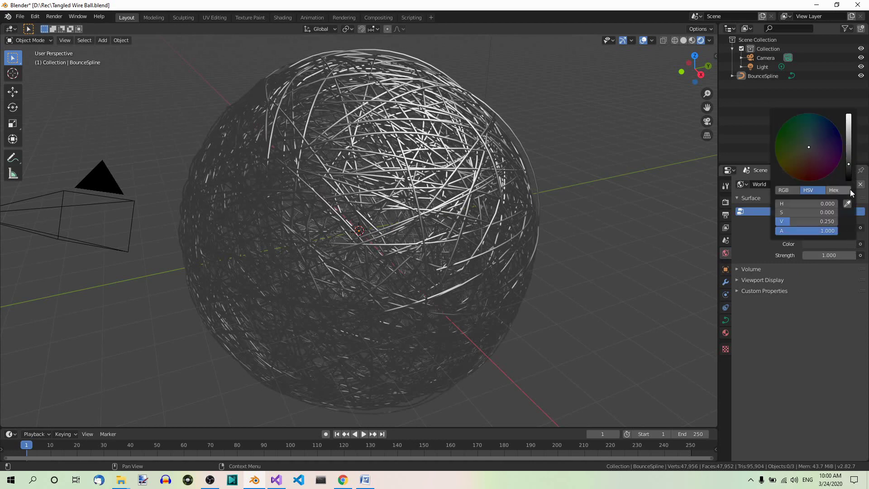
pyautogui.click(849, 176)
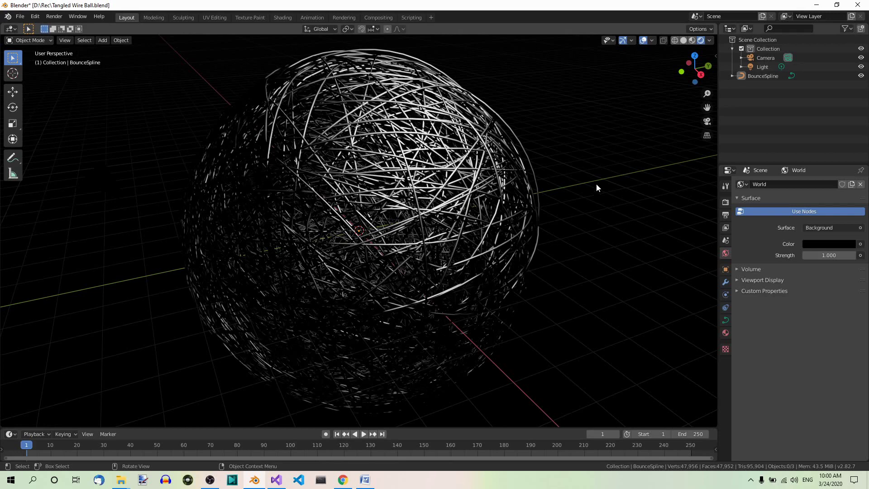
# - Snap the Light to the 3D cursor at the centre of the wire ball
pyautogui.click(763, 67)
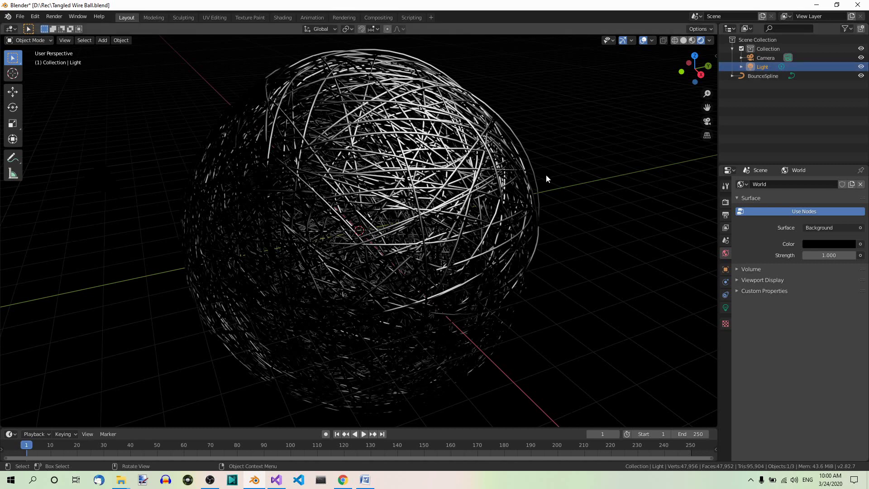
pyautogui.hotkey('shift', 's')
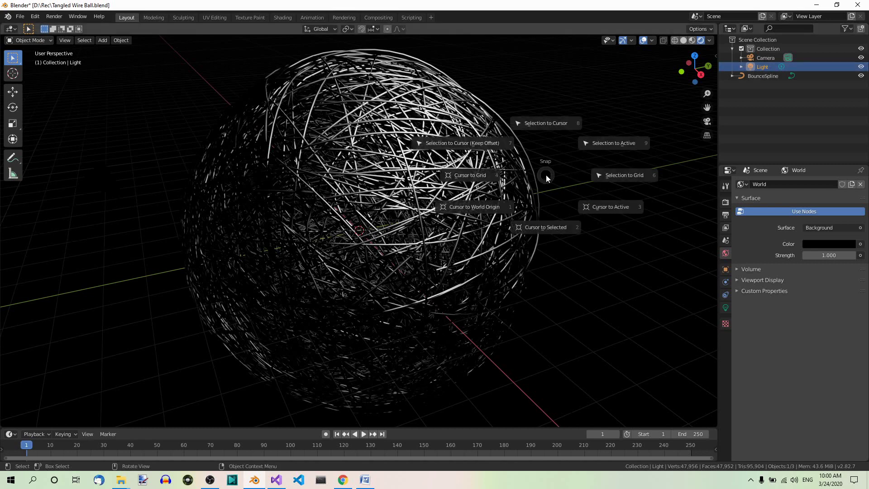
pyautogui.click(553, 125)
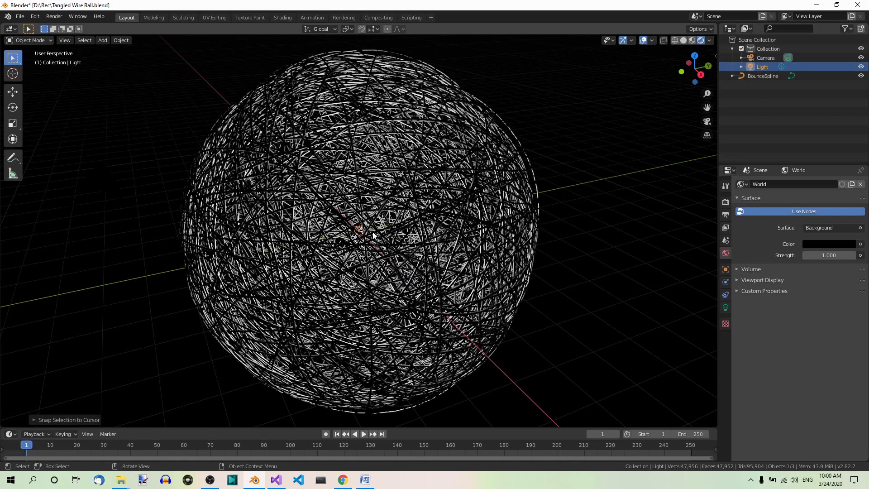
pyautogui.scroll(12, 367, 237)
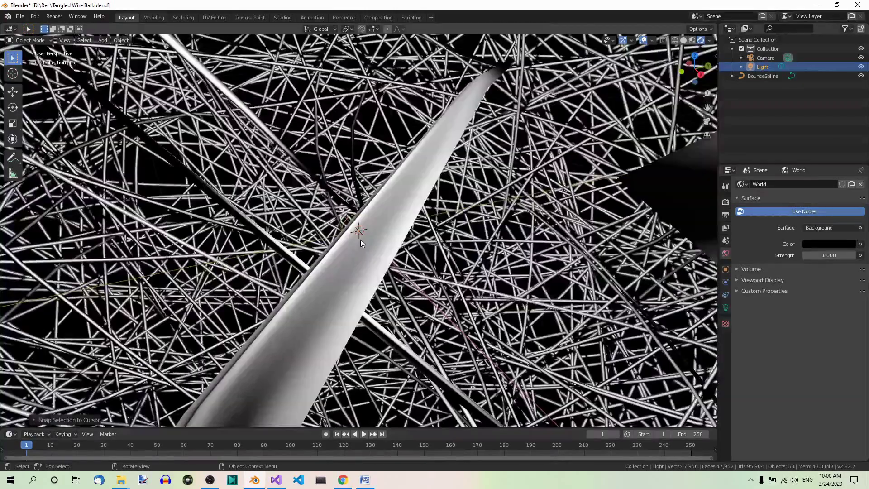
pyautogui.scroll(-12, 361, 240)
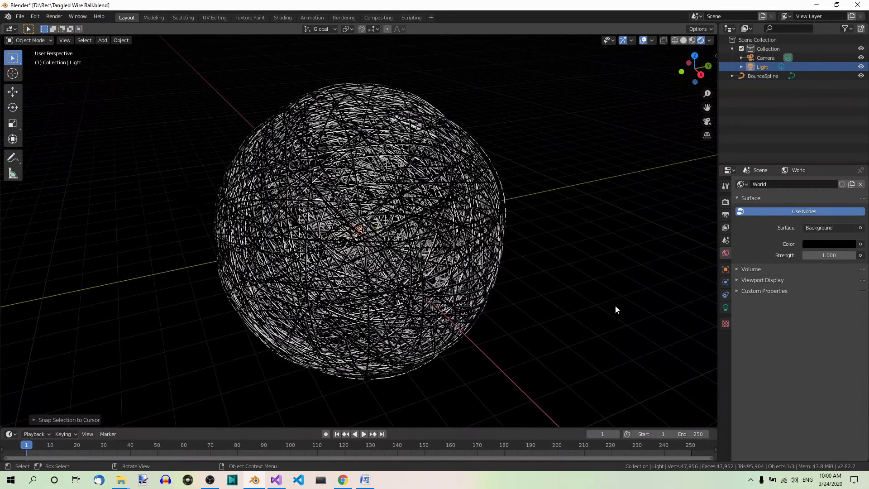
# - Set the point light's power to 5000 W and its colour to pale cyan
pyautogui.click(726, 308)
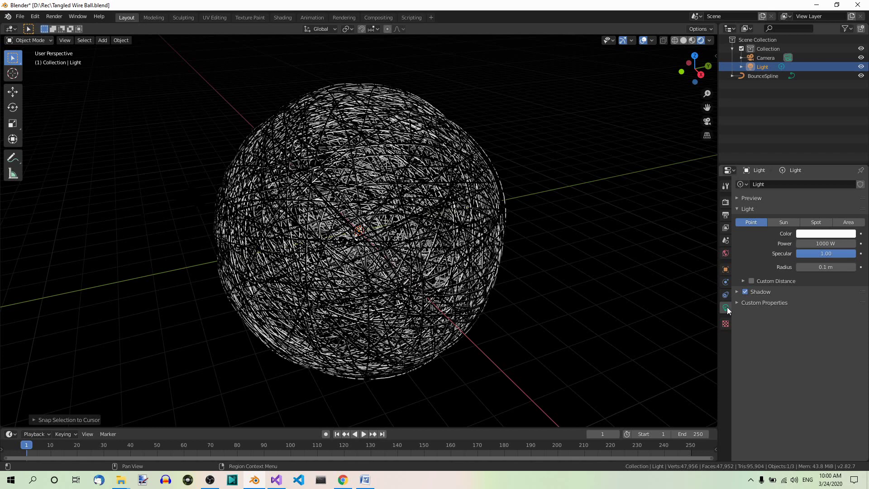
pyautogui.click(829, 244)
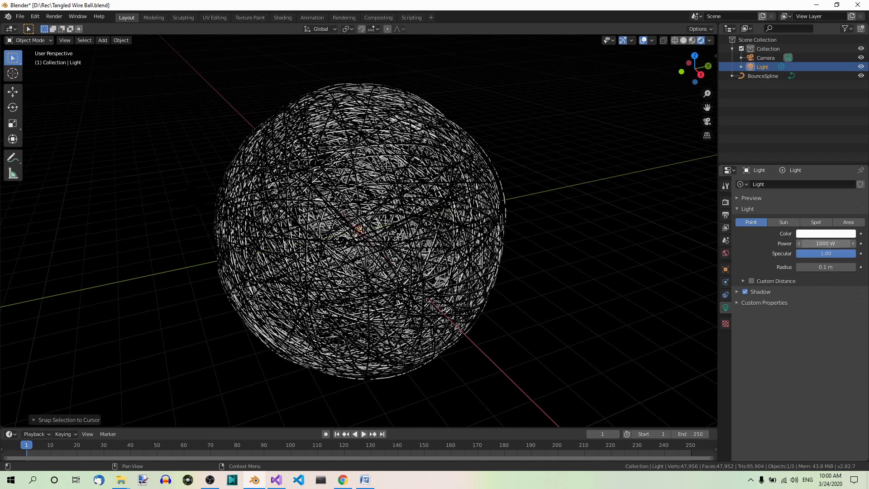
pyautogui.write('5000')
pyautogui.press('Return')
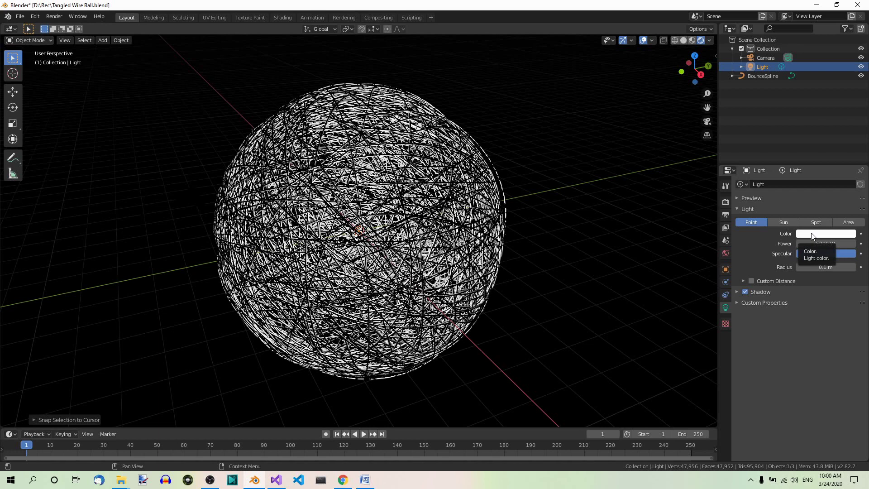
pyautogui.click(813, 234)
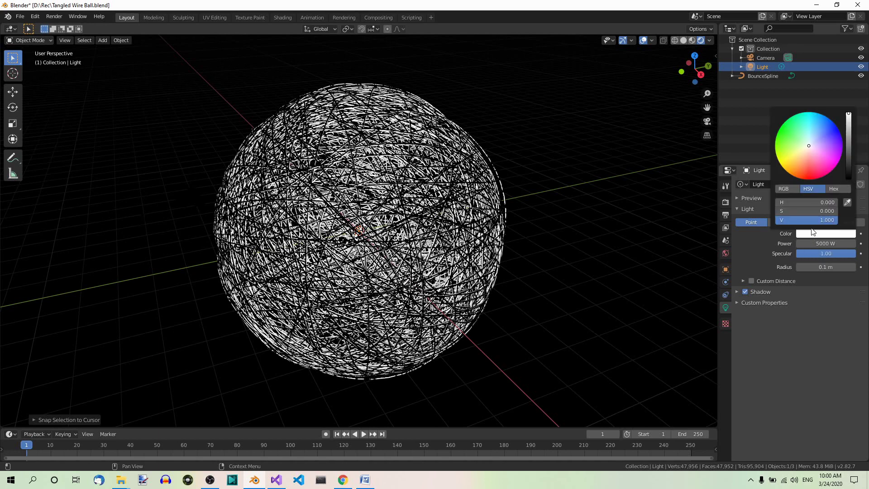
pyautogui.click(809, 132)
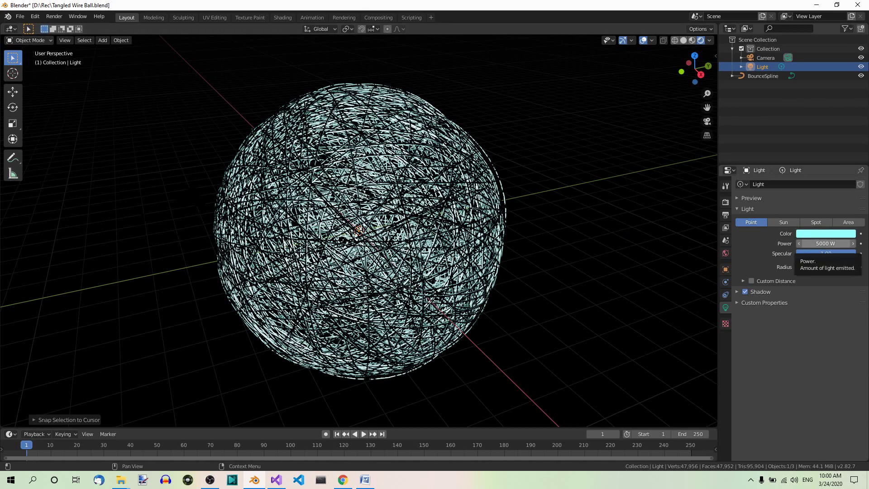
# - Turn on Bloom in the Eevee render settings and reselect the wire ball
pyautogui.click(725, 204)
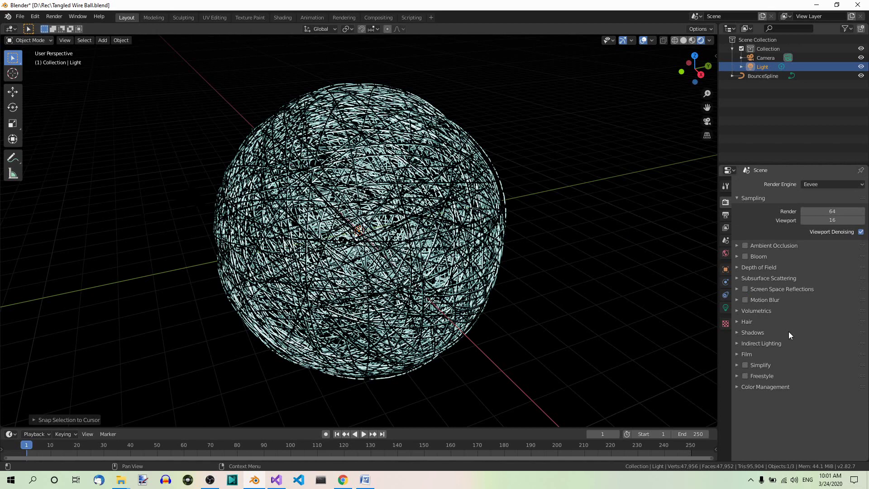
pyautogui.click(745, 256)
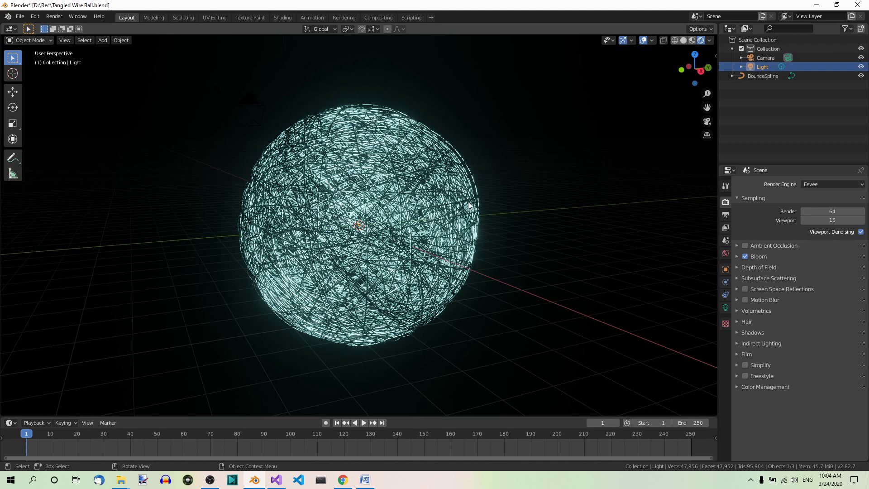
pyautogui.click(464, 228)
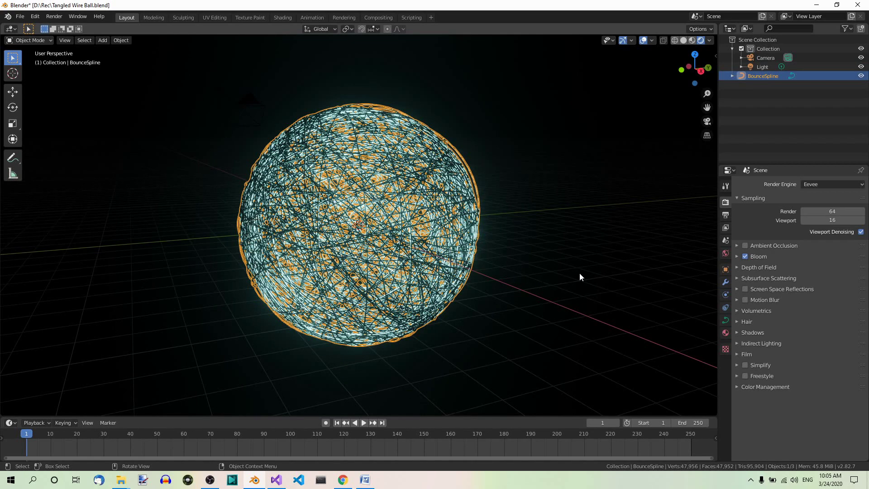
# - Switch to front view, enlarge the timeline area, and freely rotate the wire ball
pyautogui.press('KP_1')
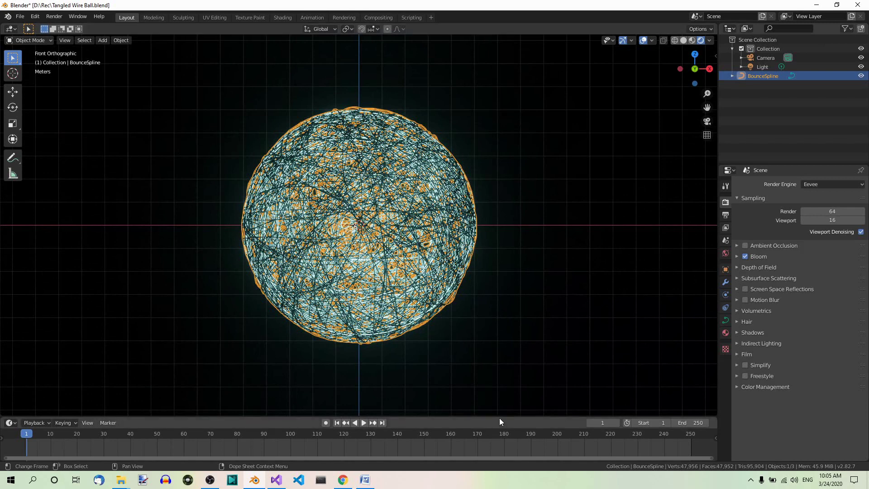
pyautogui.moveTo(499, 416); pyautogui.dragTo(500, 376)
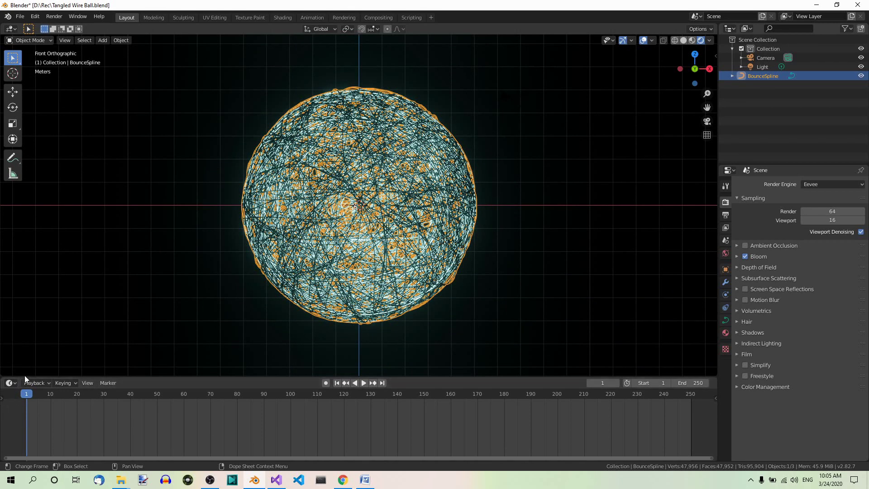
pyautogui.press('r')
pyautogui.click(563, 279)
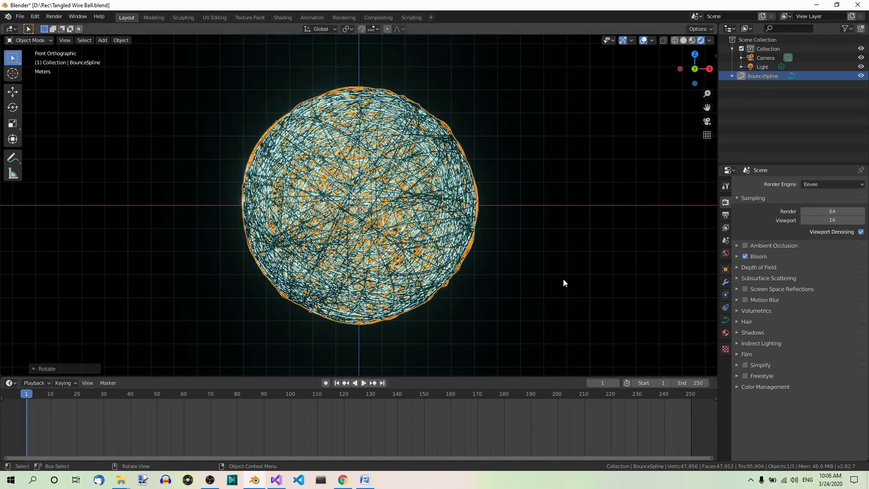
# - Reset the wire ball's Z rotation to 0° in the side panel's Transform section
pyautogui.press('n')
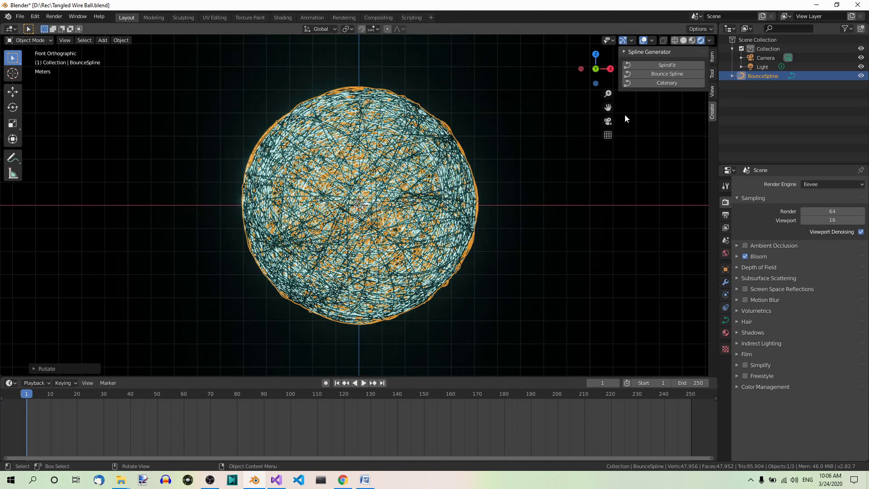
pyautogui.click(713, 57)
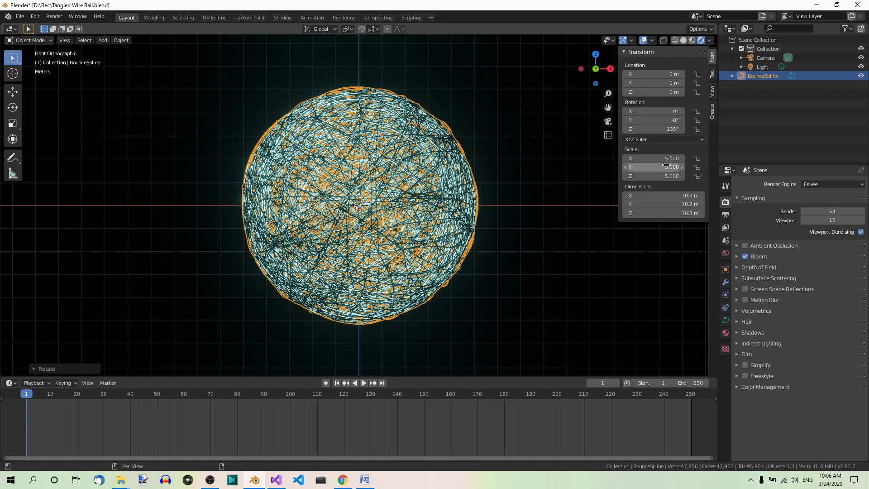
pyautogui.click(659, 130)
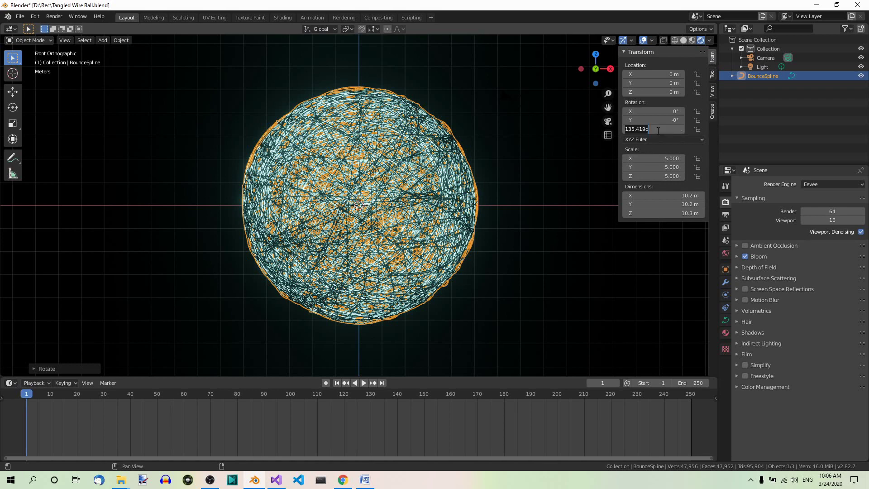
pyautogui.write('0')
pyautogui.press('Return')
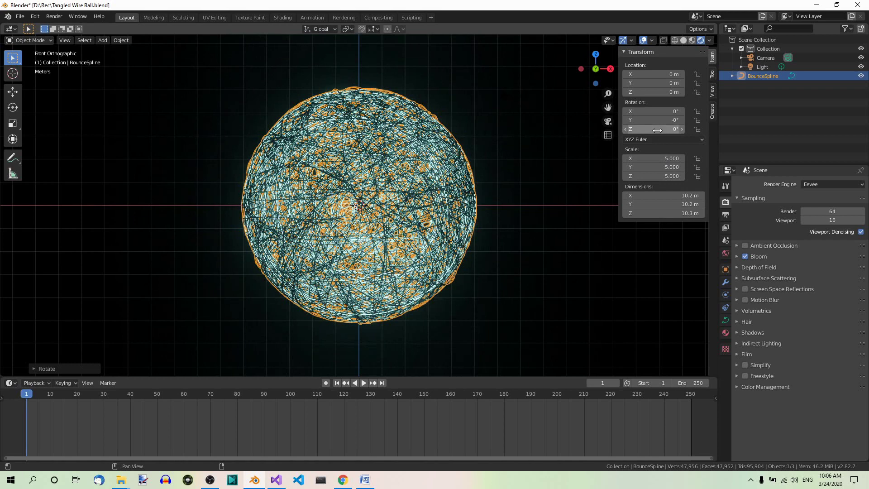
# - Insert single Z-rotation keyframes: 0° at frame 1, then 90° at frame 250
pyautogui.rightClick(656, 129)
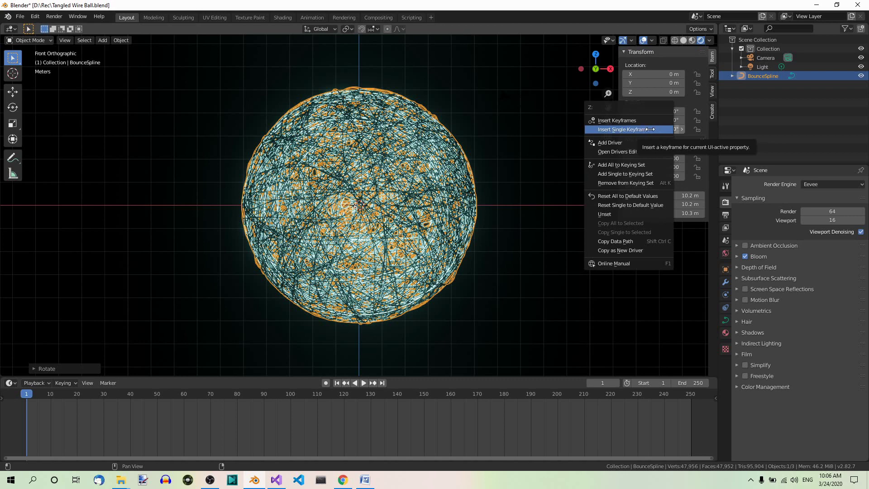
pyautogui.click(651, 129)
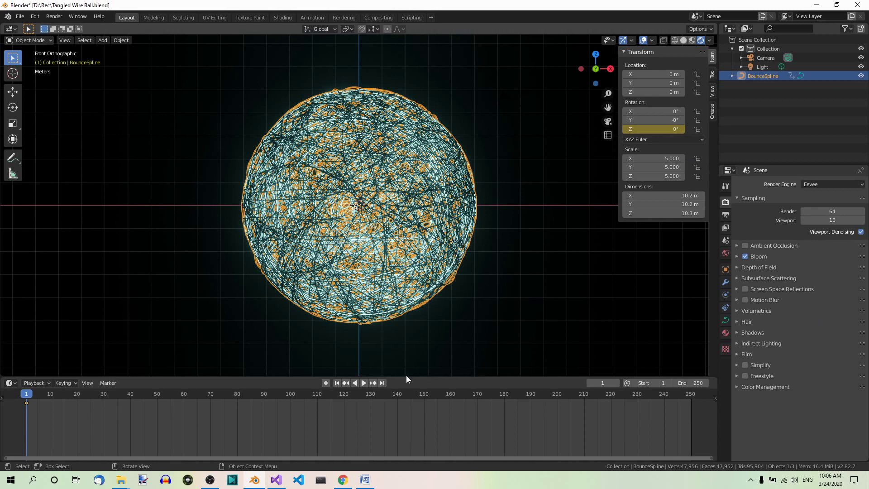
pyautogui.click(382, 382)
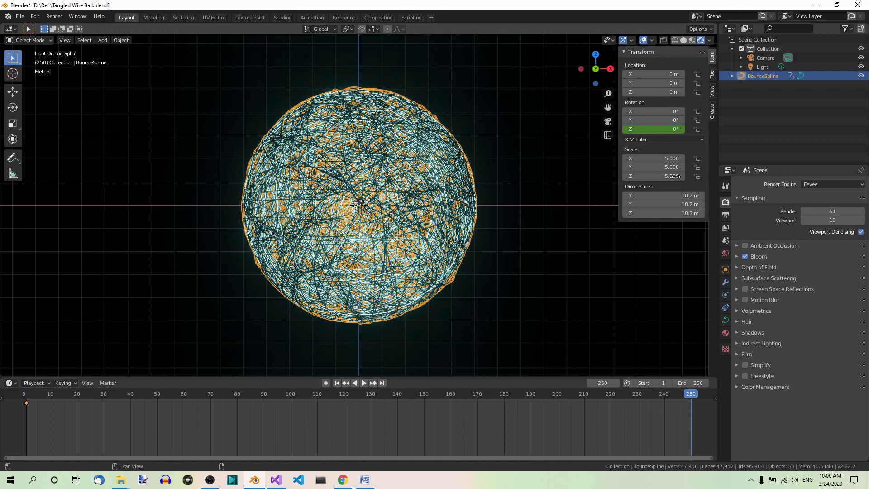
pyautogui.click(668, 130)
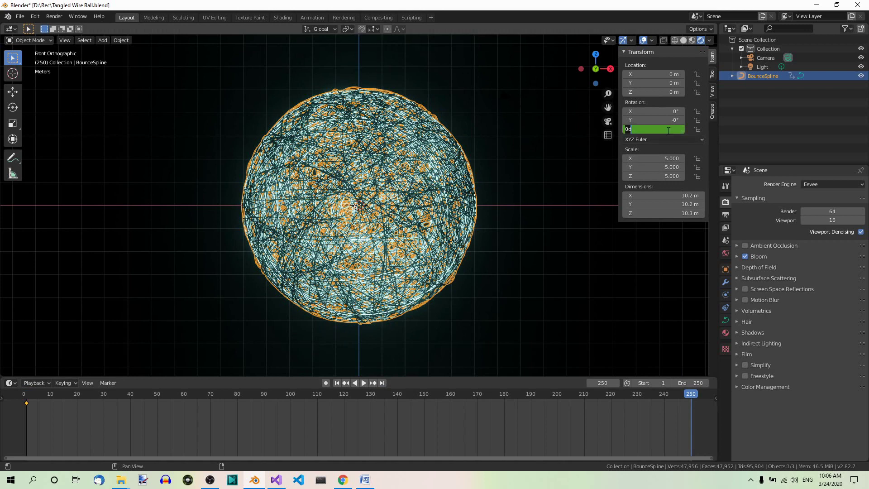
pyautogui.write('90')
pyautogui.press('Return')
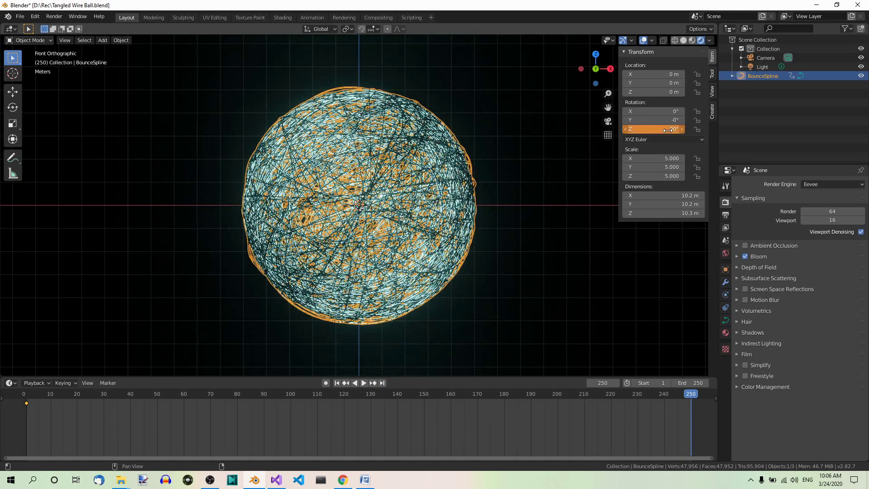
pyautogui.rightClick(669, 130)
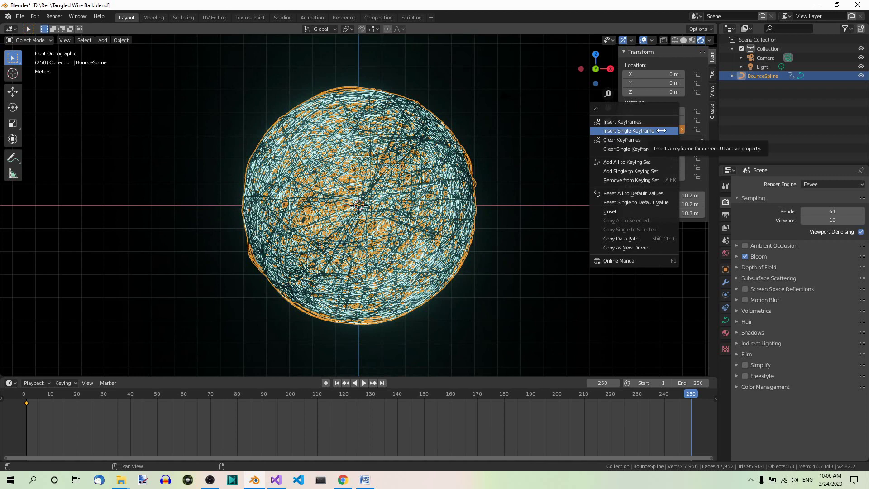
pyautogui.click(623, 131)
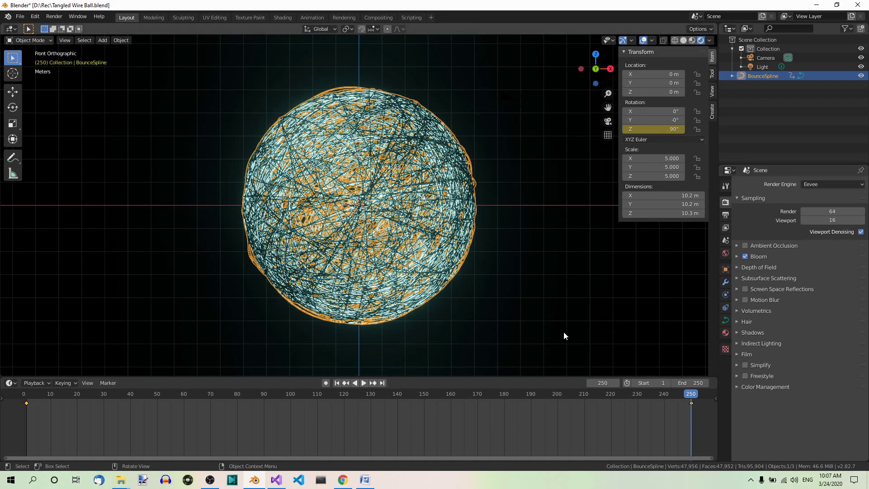
# - Deselect the ball, play the rotation from frame 1, then stop and rewind to frame 1
pyautogui.click(531, 276)
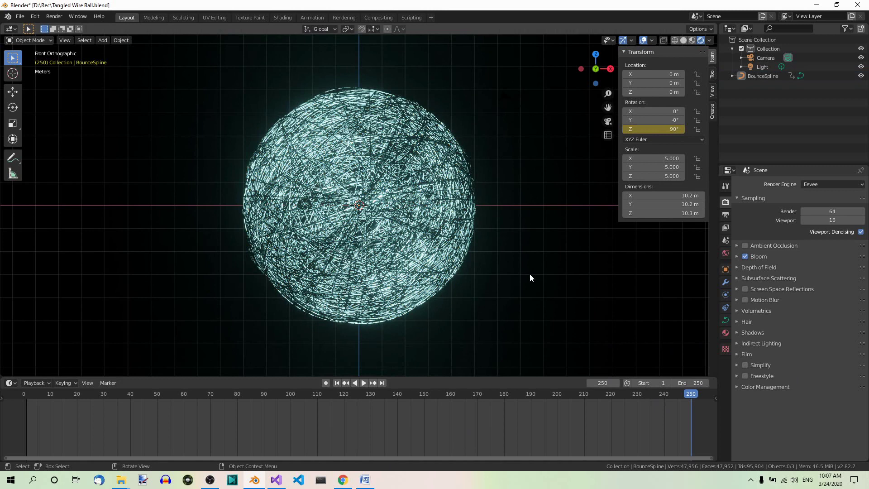
pyautogui.click(337, 383)
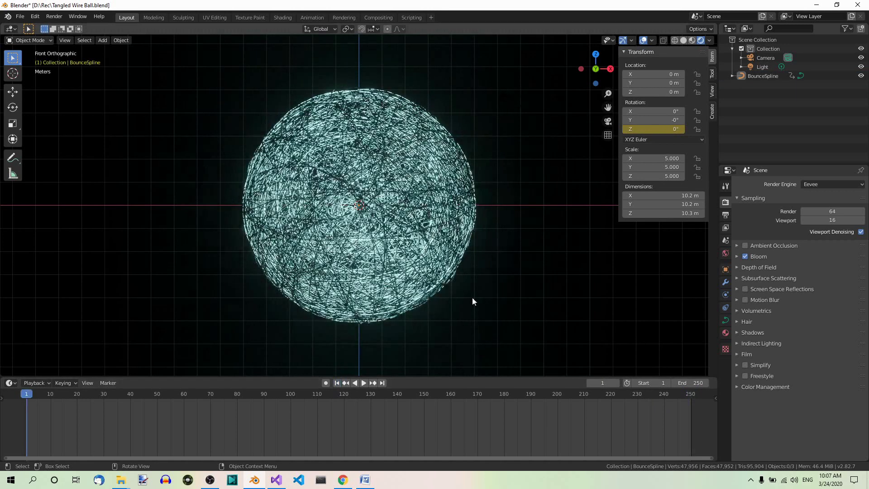
pyautogui.click(364, 382)
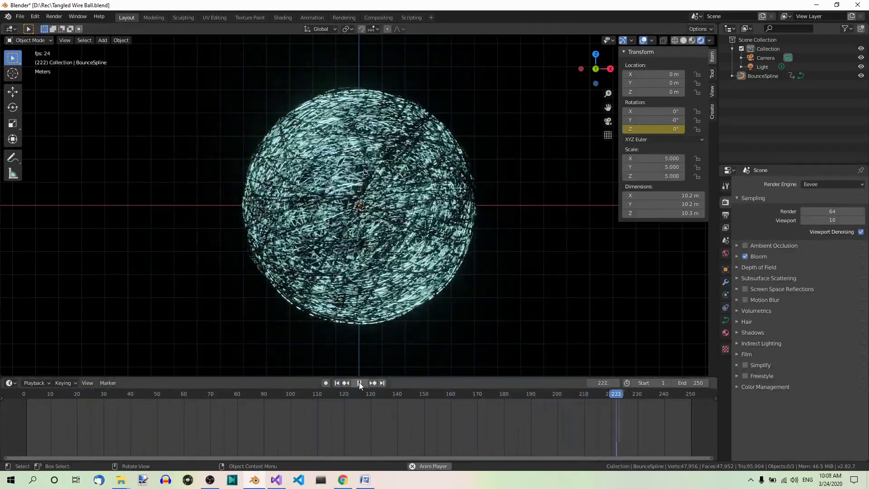
pyautogui.click(360, 383)
pyautogui.click(336, 383)
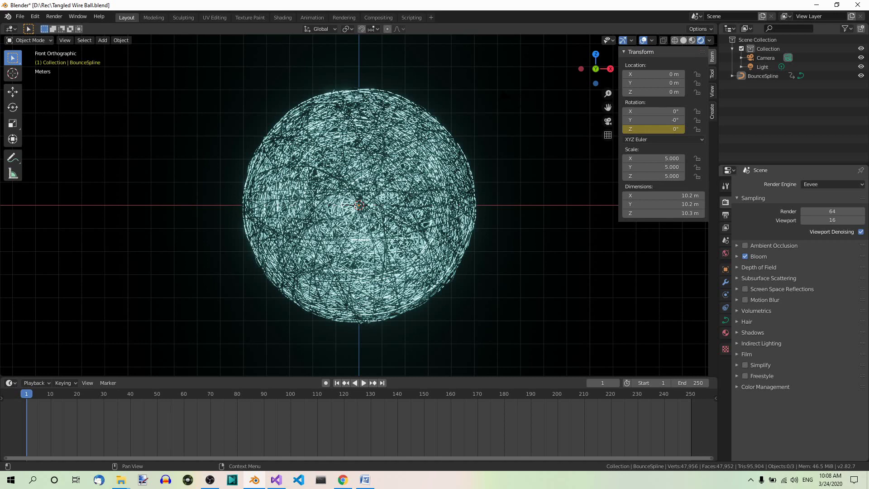
# - Zoom out, select the ball, align the active camera to the view, then go to frame 120
pyautogui.scroll(-5, 448, 192)
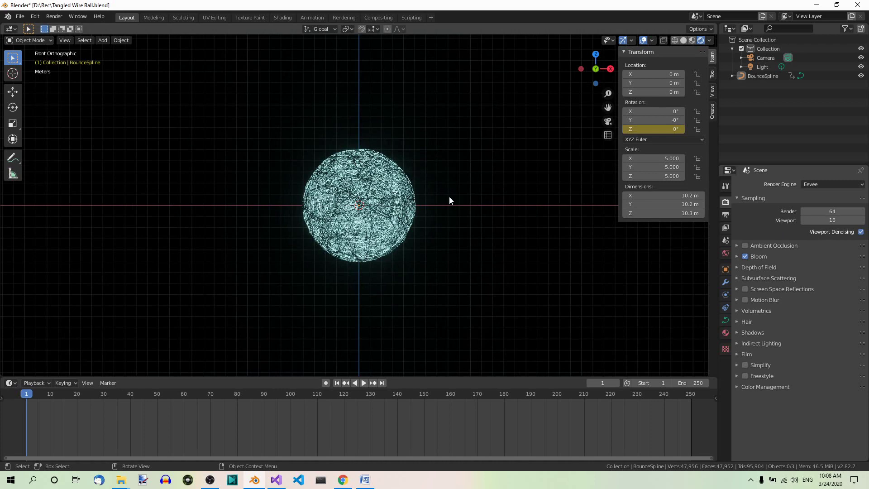
pyautogui.click(400, 199)
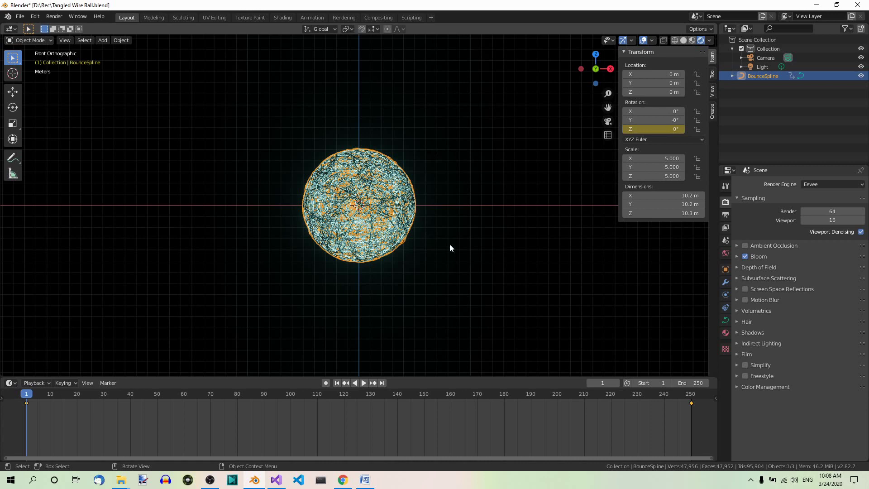
pyautogui.click(65, 42)
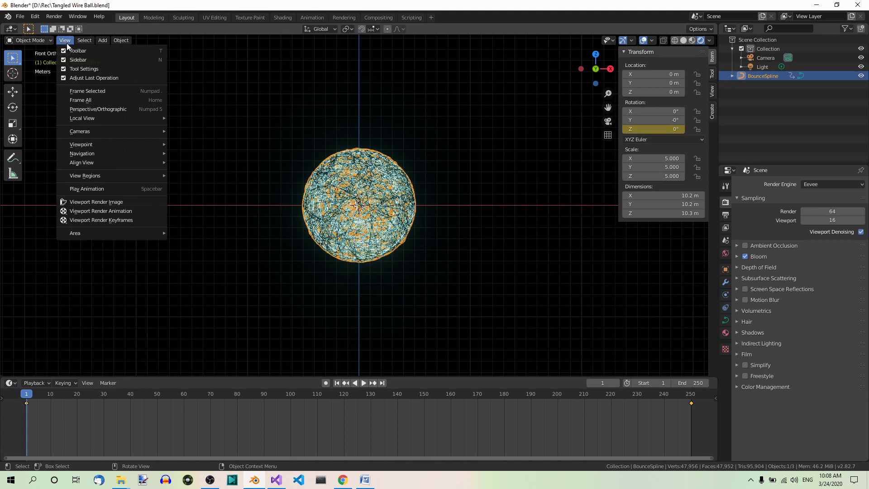
pyautogui.moveTo(91, 163)
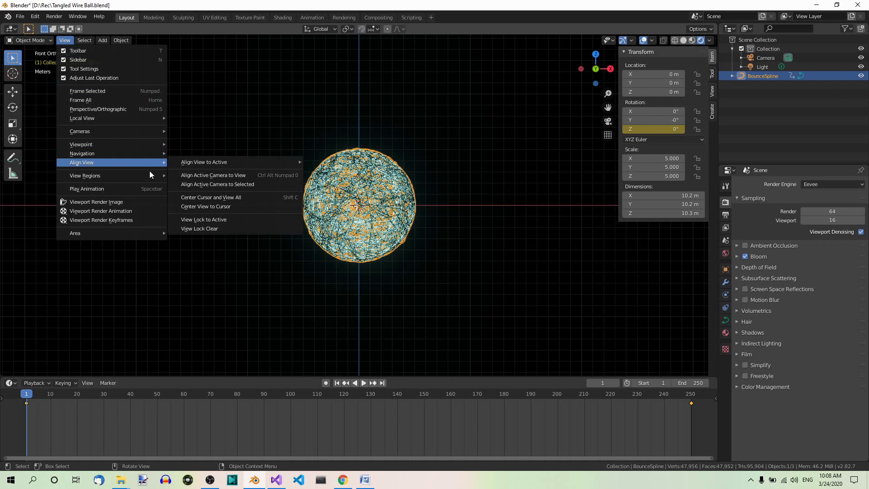
pyautogui.click(199, 176)
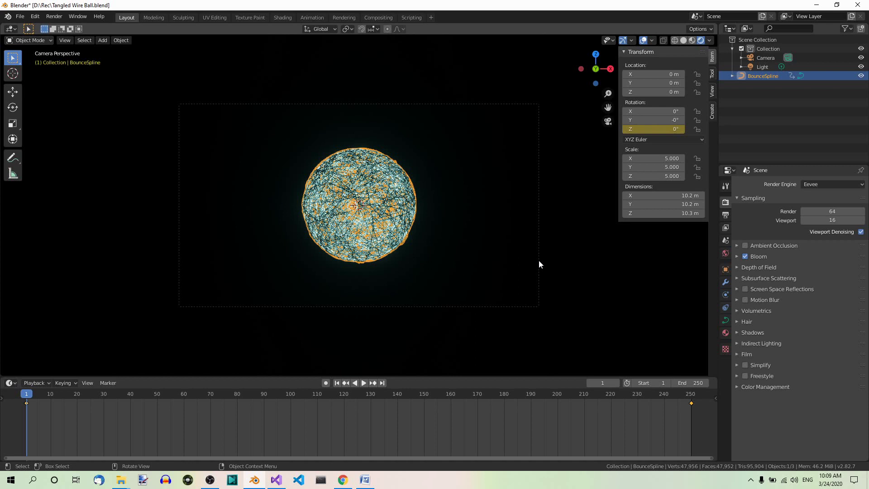
pyautogui.press('shift')
pyautogui.click(344, 395)
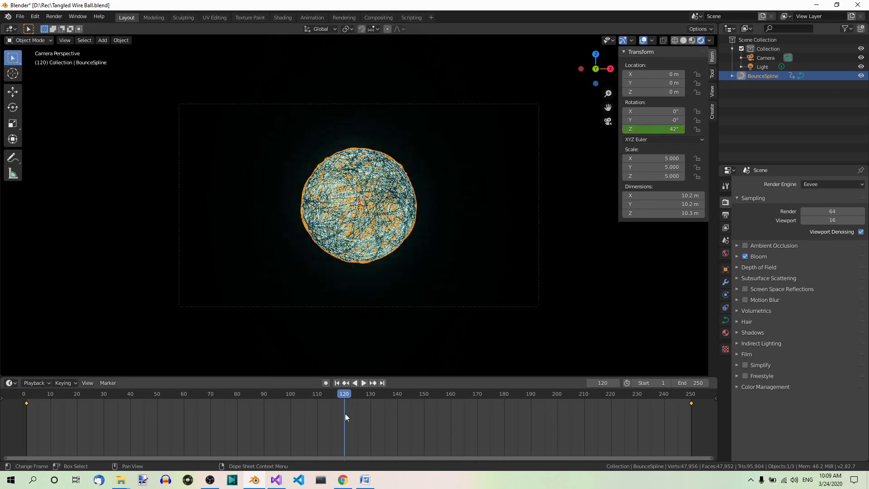
# - Insert a single Location Y keyframe at 0 m on frame 120
pyautogui.rightClick(662, 85)
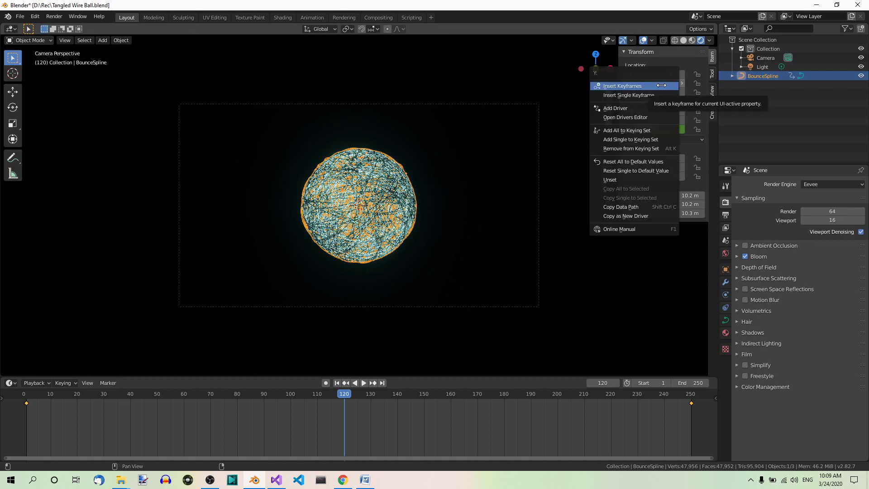
pyautogui.click(652, 96)
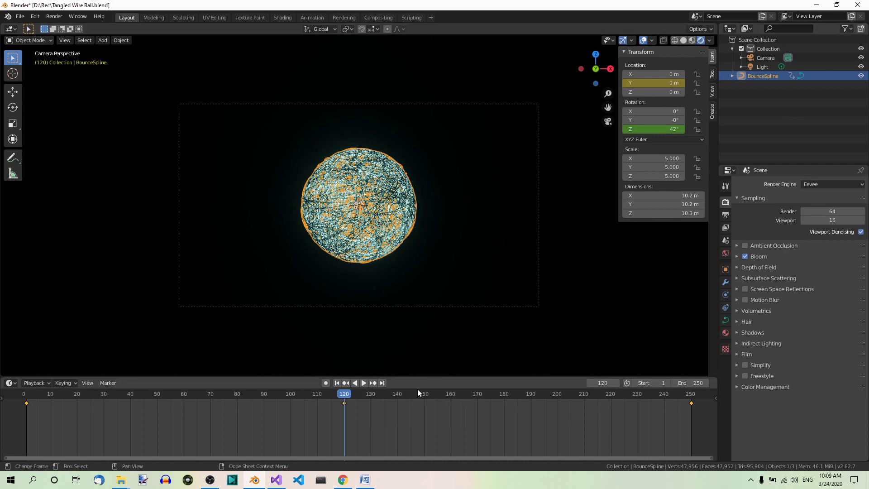
# - On frame 250, set the ball's Location Y to 43 m and keyframe it
pyautogui.click(383, 383)
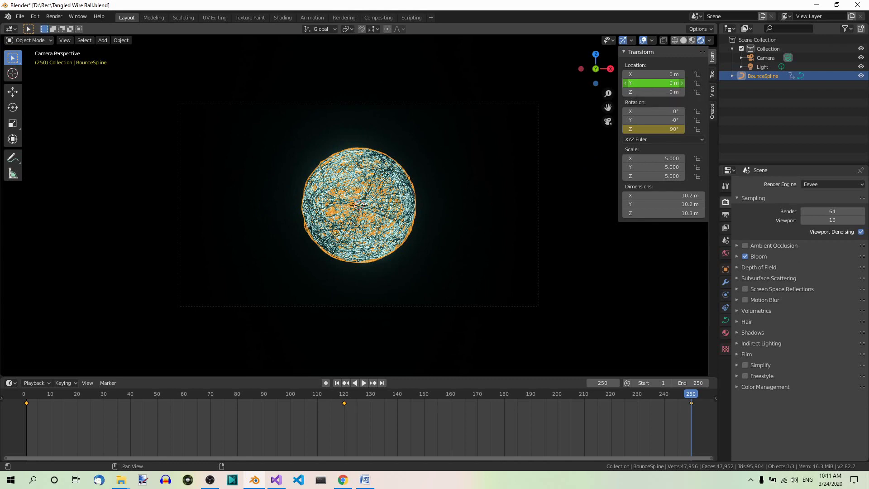
pyautogui.moveTo(669, 83); pyautogui.dragTo(442, 84)
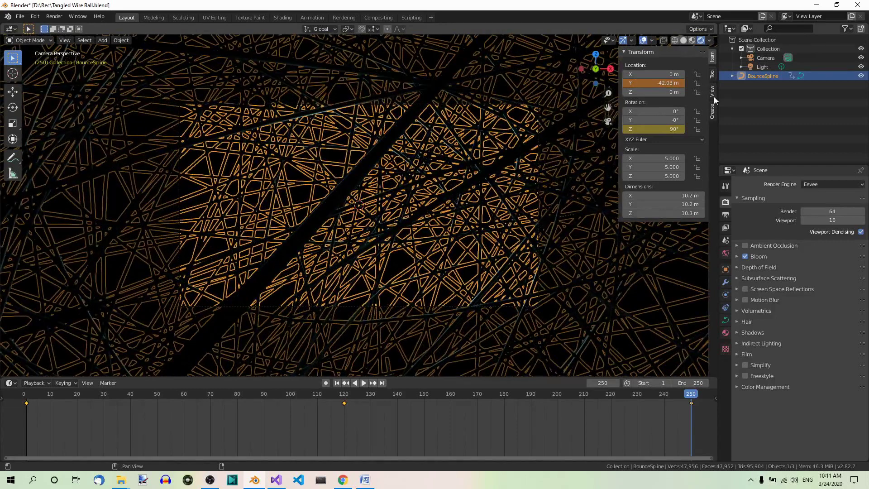
pyautogui.click(665, 83)
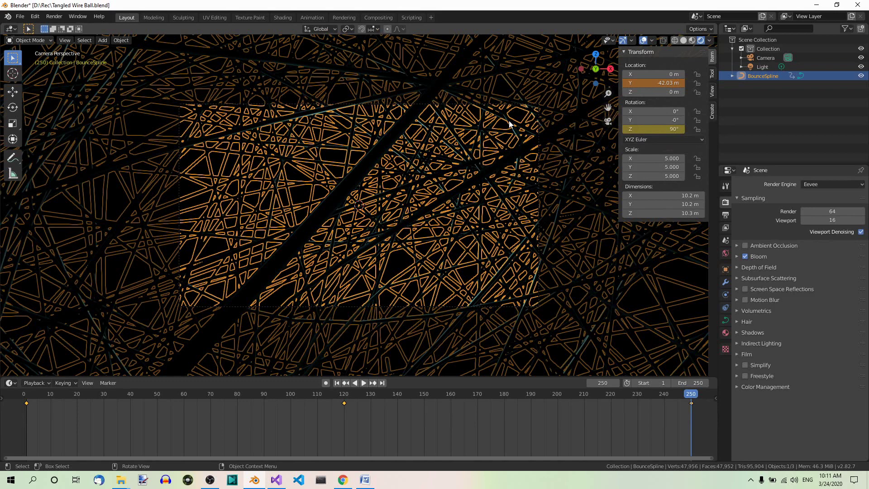
pyautogui.press('Escape')
pyautogui.doubleClick(666, 84)
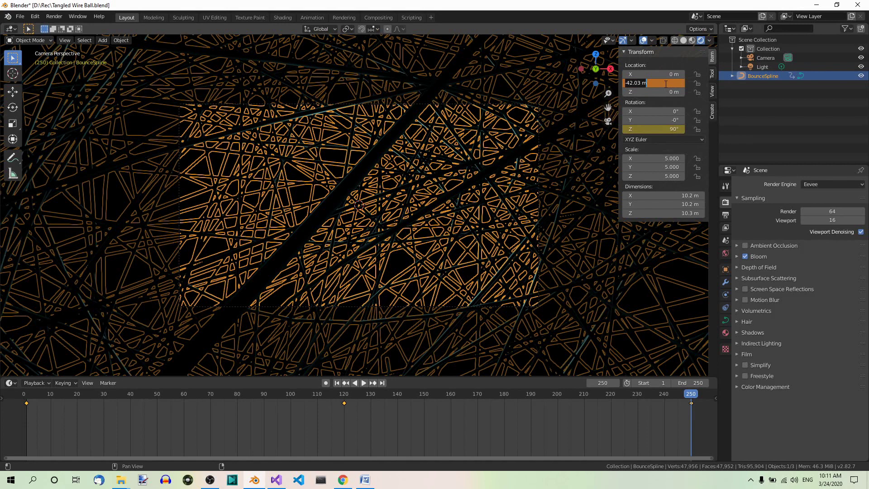
pyautogui.press('BackSpace')
pyautogui.press('Return')
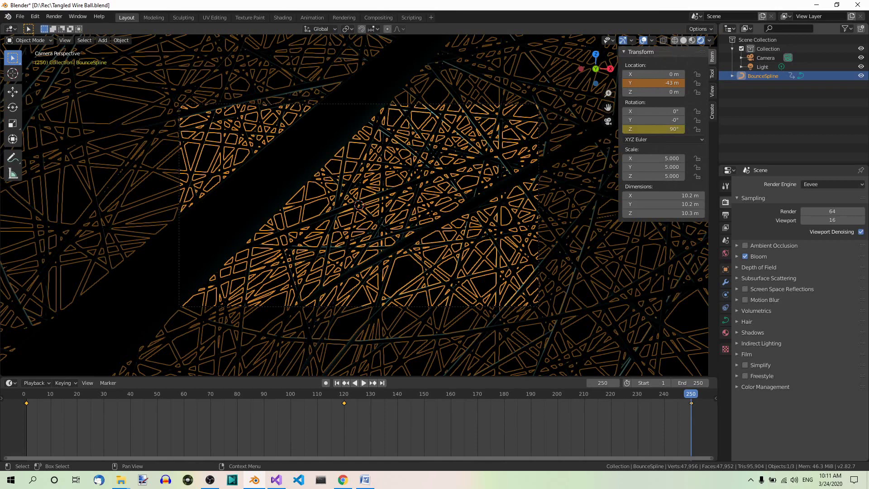
pyautogui.rightClick(659, 83)
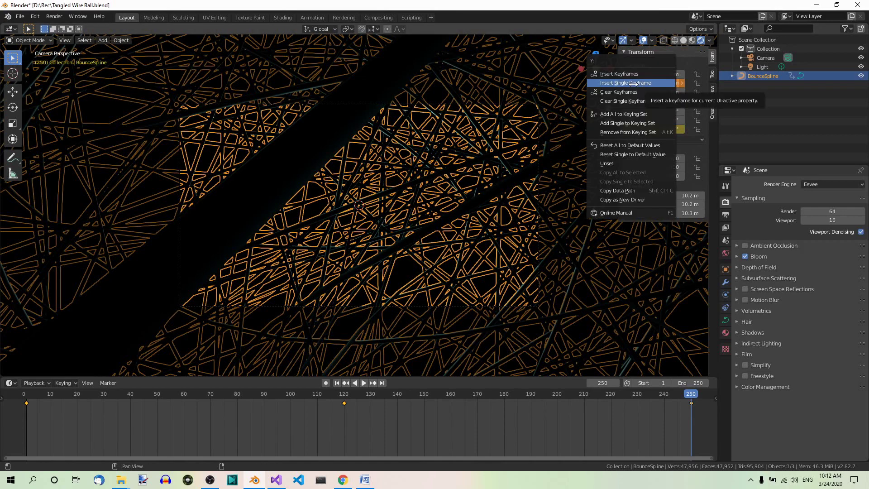
pyautogui.click(658, 83)
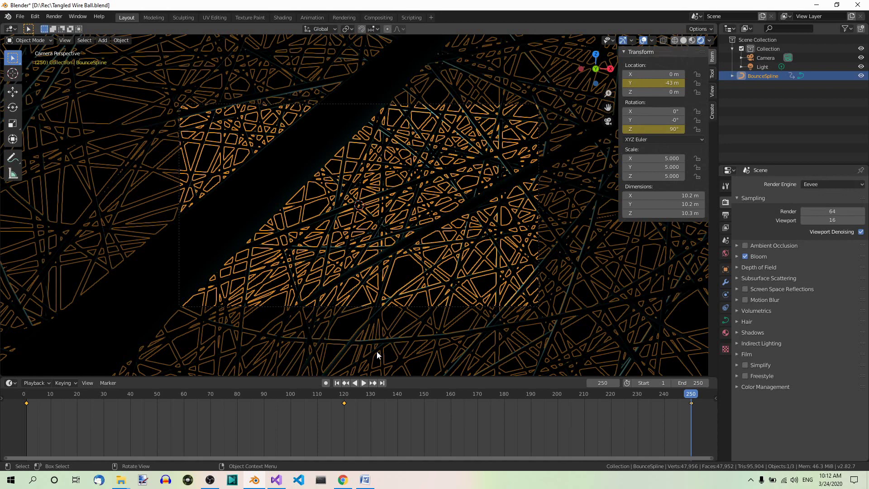
# - Rewind to frame 1, deselect the ball, and play the animation, stopping at frame 72
pyautogui.click(337, 383)
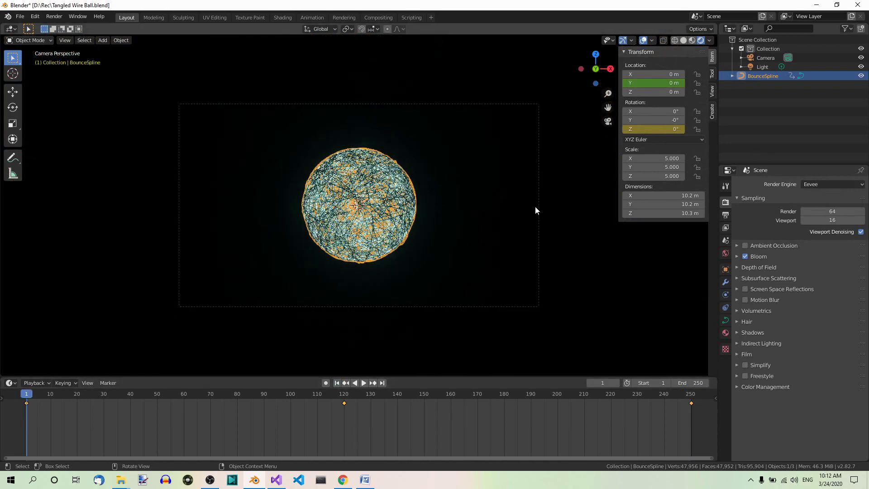
pyautogui.click(550, 264)
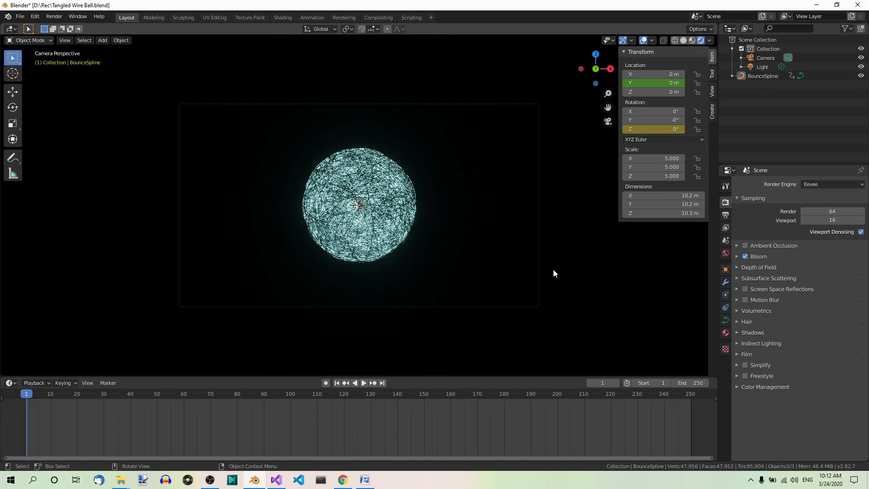
pyautogui.click(365, 383)
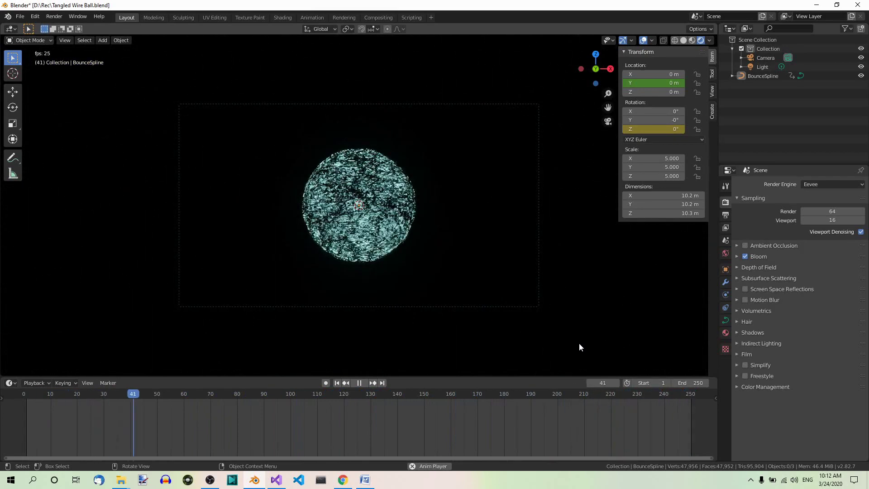
pyautogui.click(359, 383)
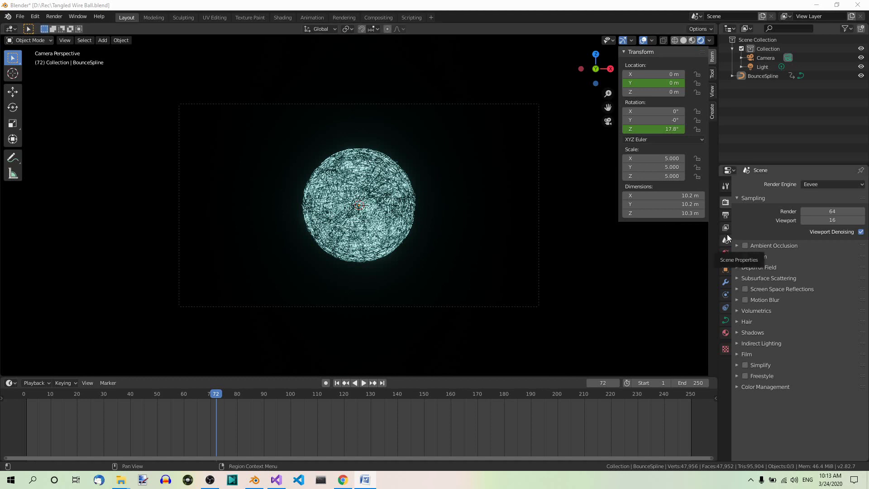
# - Drag the Light onto BounceSpline in the Outliner to parent it
pyautogui.click(767, 67)
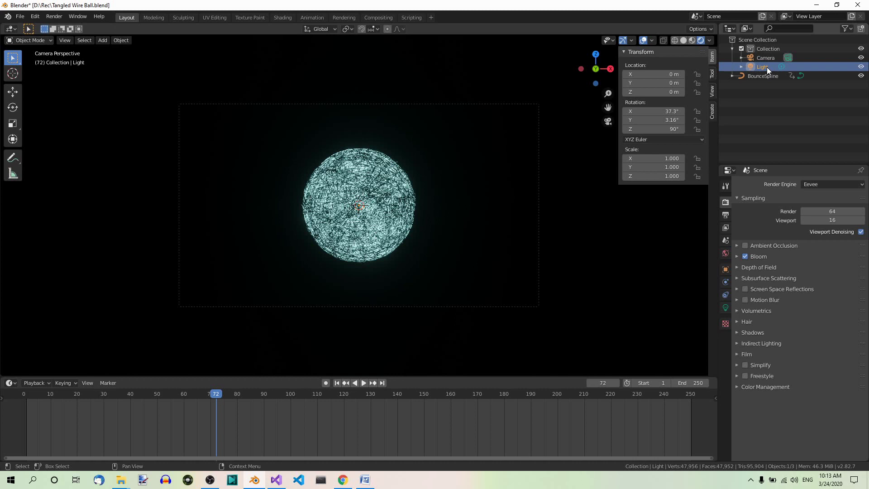
pyautogui.moveTo(767, 67); pyautogui.dragTo(767, 78)
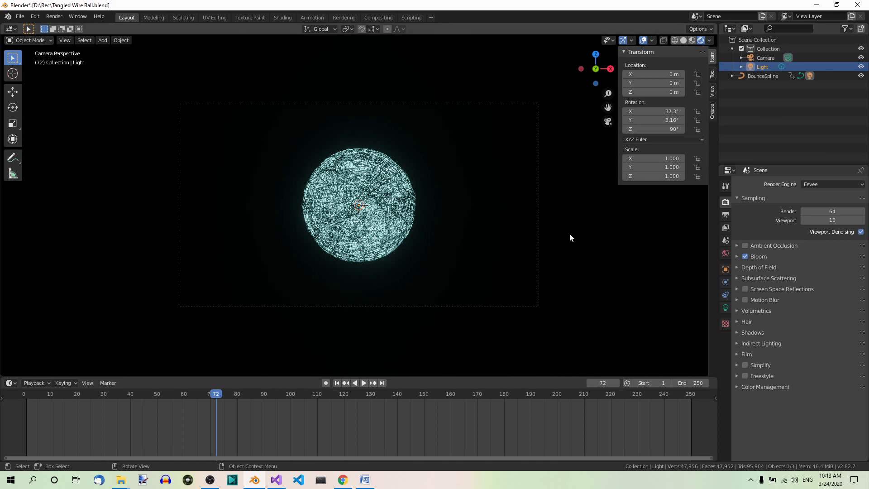
# - Replay the animation from frame 1, then stop and rewind to the first frame
pyautogui.click(338, 382)
pyautogui.click(363, 382)
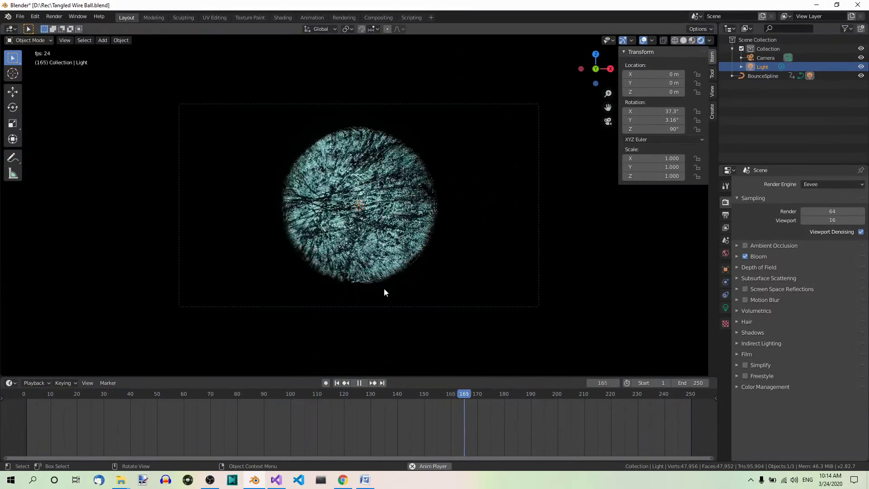
pyautogui.click(362, 383)
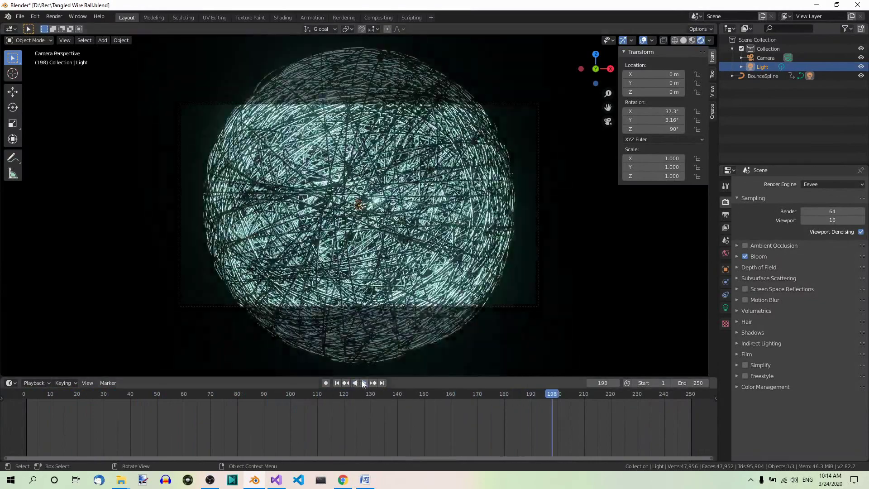
pyautogui.click(338, 383)
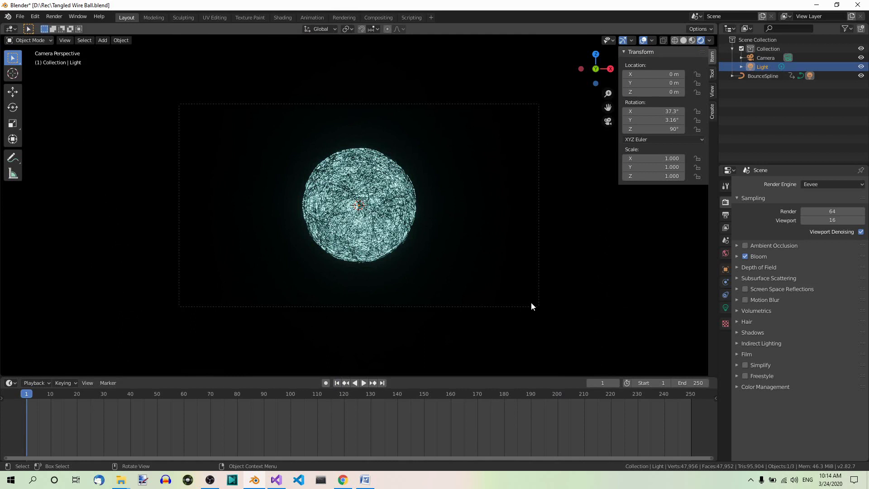
# - Set the render output folder to D:\Rec\ in Output Properties
pyautogui.click(725, 215)
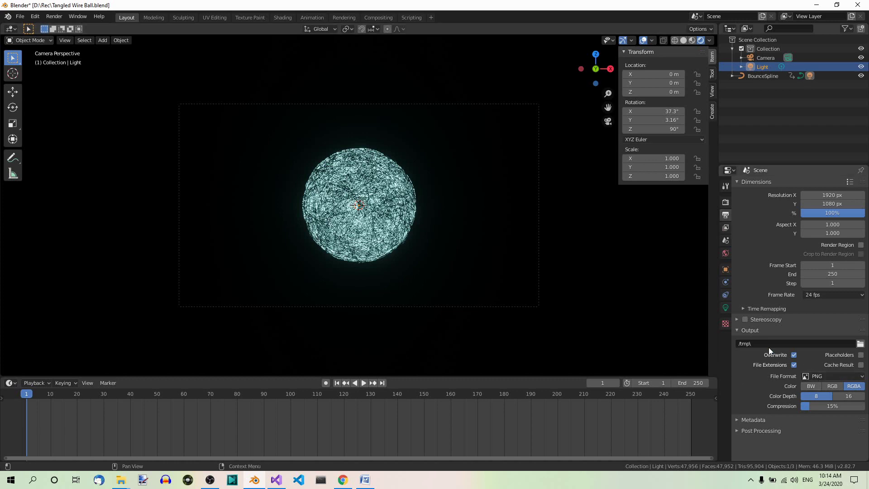
pyautogui.click(860, 343)
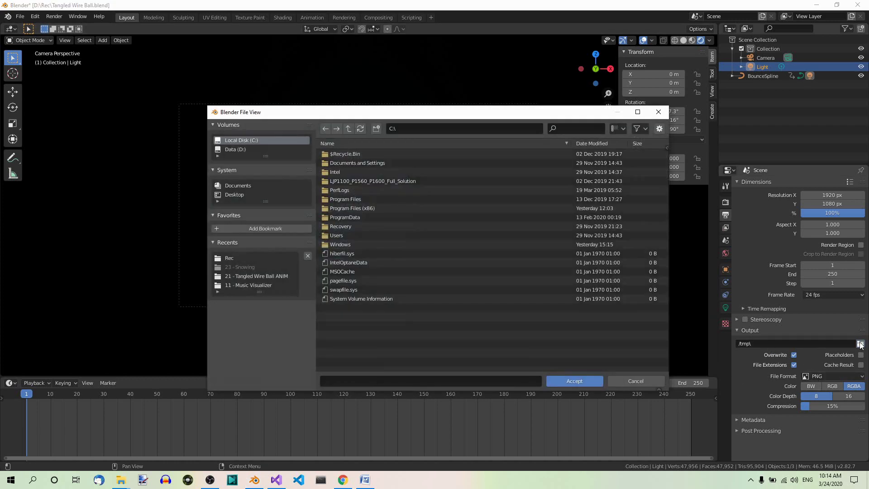
pyautogui.click(232, 150)
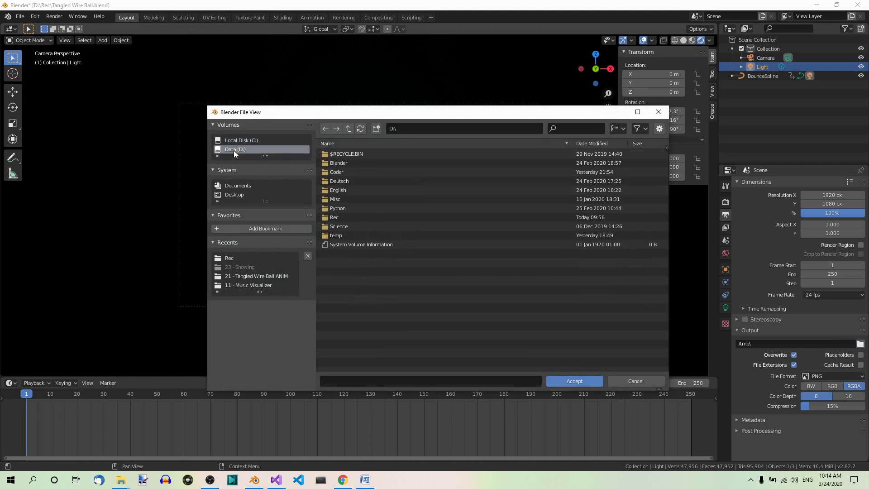
pyautogui.click(336, 216)
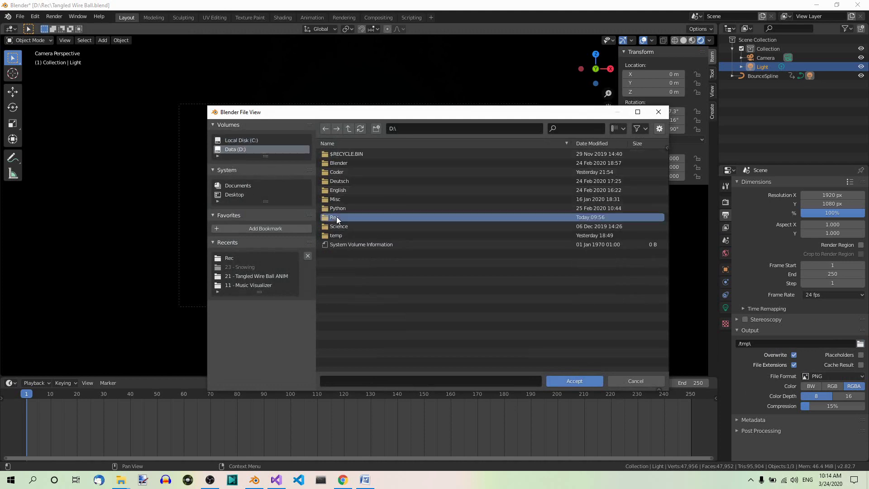
pyautogui.click(569, 380)
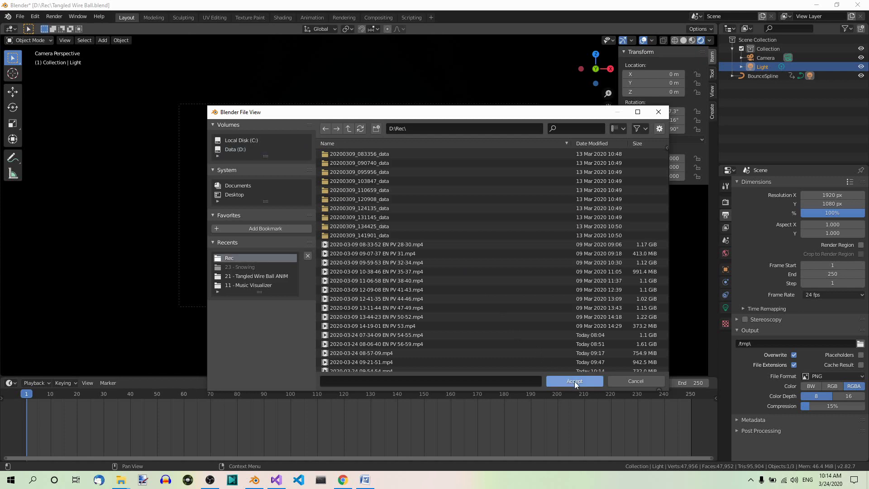
pyautogui.click(576, 381)
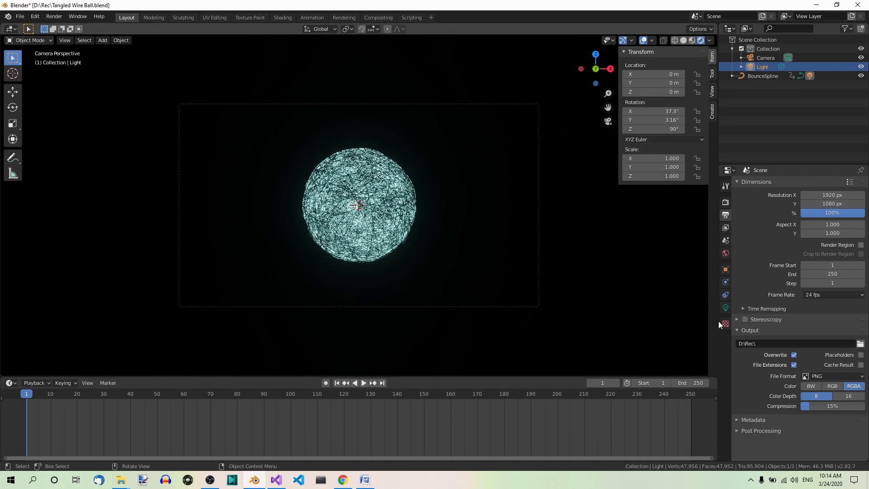
# - Change the file format from PNG to FFmpeg video with an MPEG-4 container
pyautogui.click(855, 377)
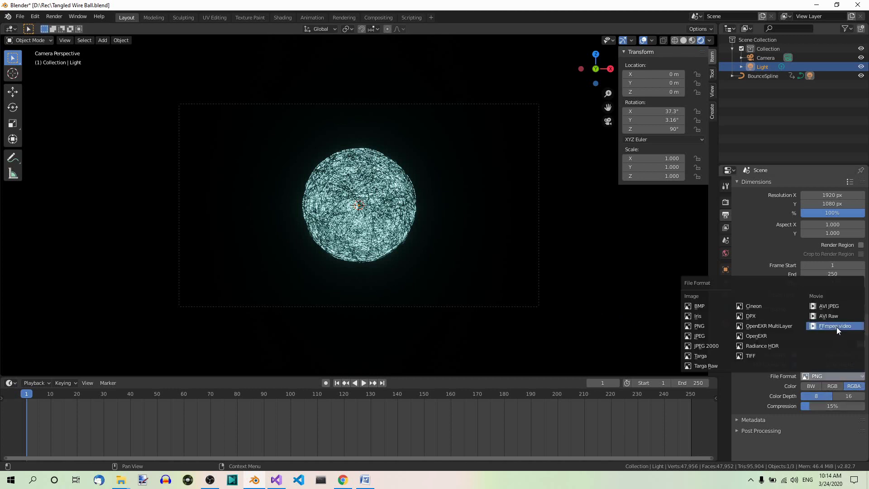
pyautogui.click(837, 327)
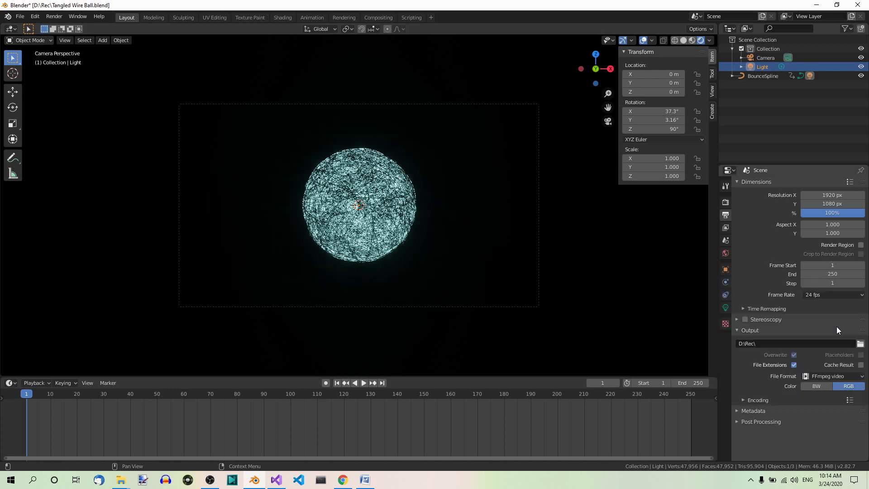
pyautogui.click(743, 401)
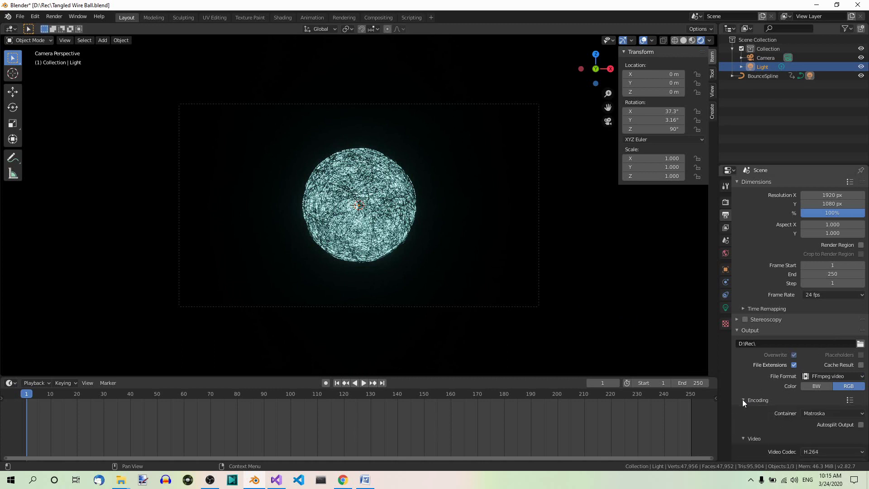
pyautogui.click(833, 414)
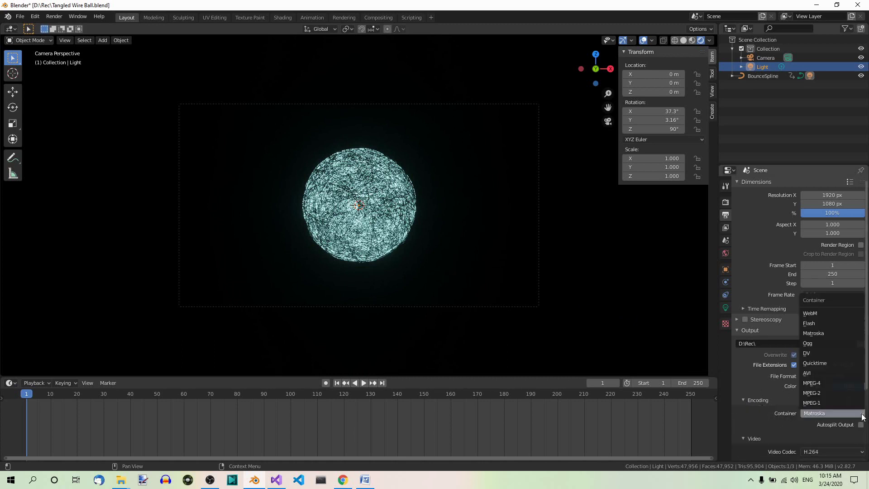
pyautogui.click(829, 382)
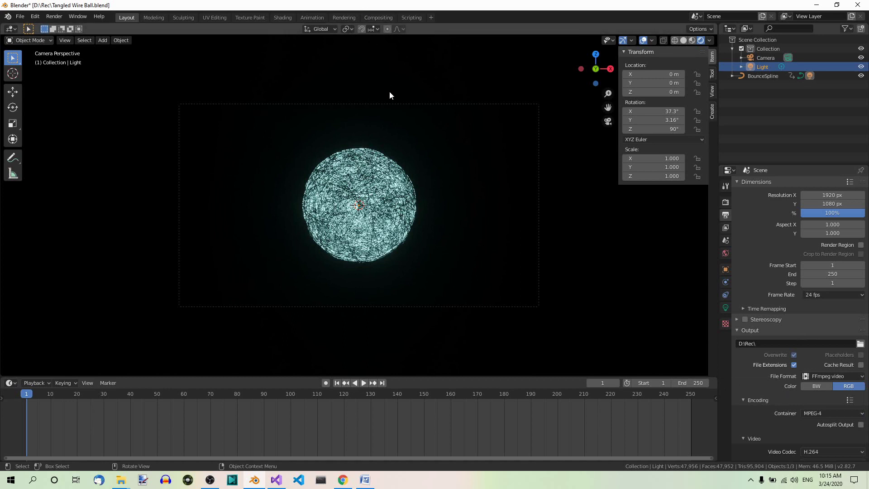
# - Save the file, then test-render frame 220 with the camera deep inside the glowing wires
pyautogui.hotkey('ctrl', 's')
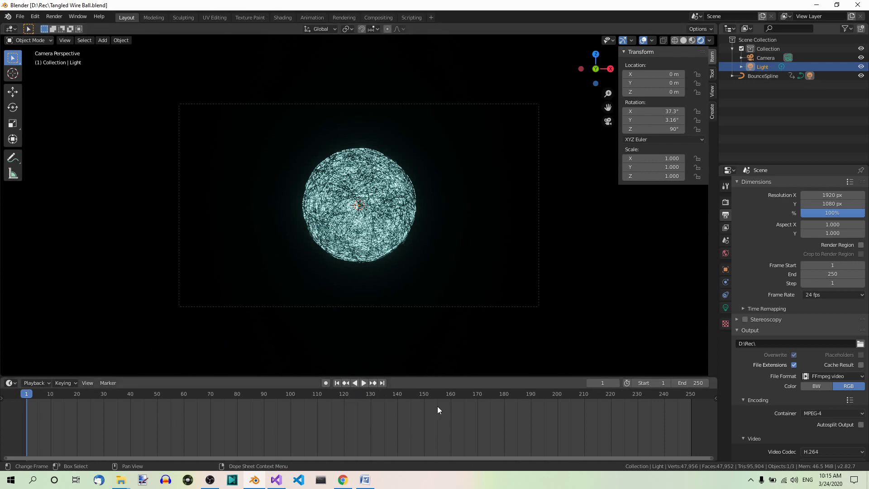
pyautogui.click(451, 394)
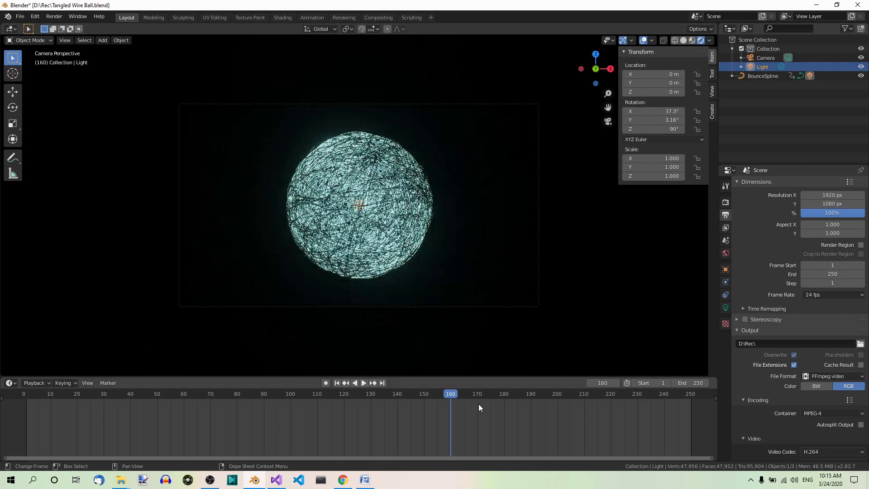
pyautogui.click(611, 394)
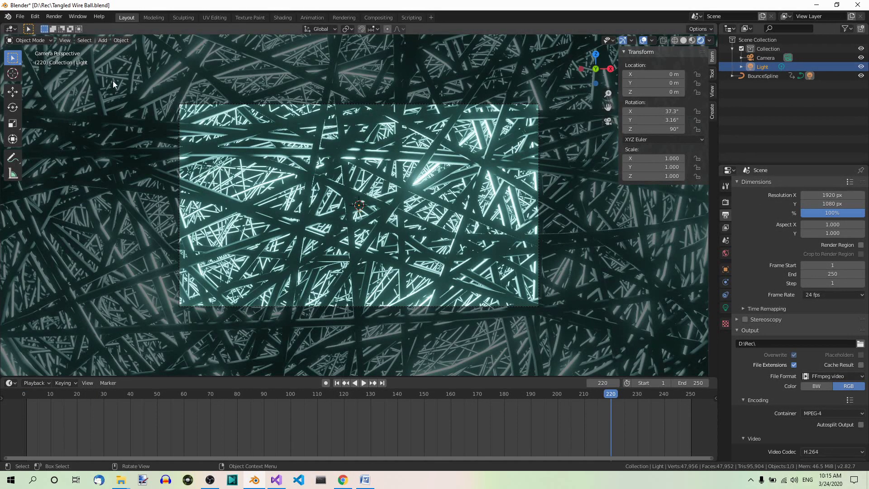
pyautogui.click(54, 16)
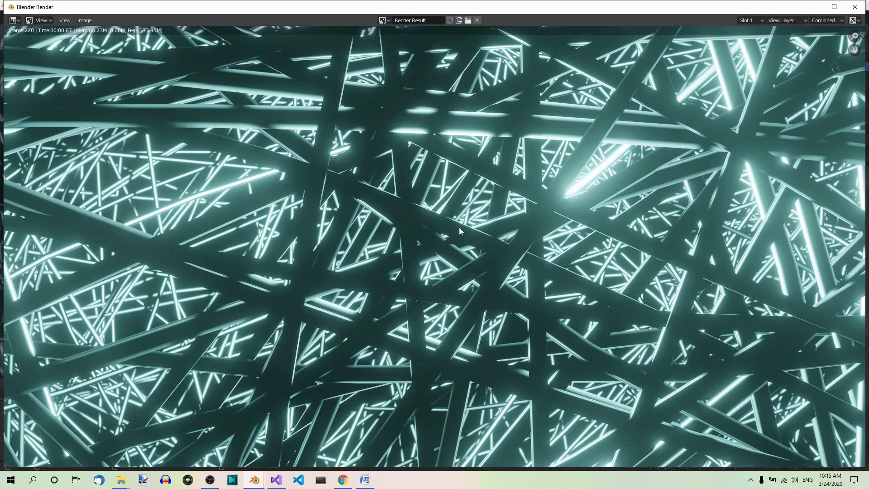
pyautogui.click(859, 10)
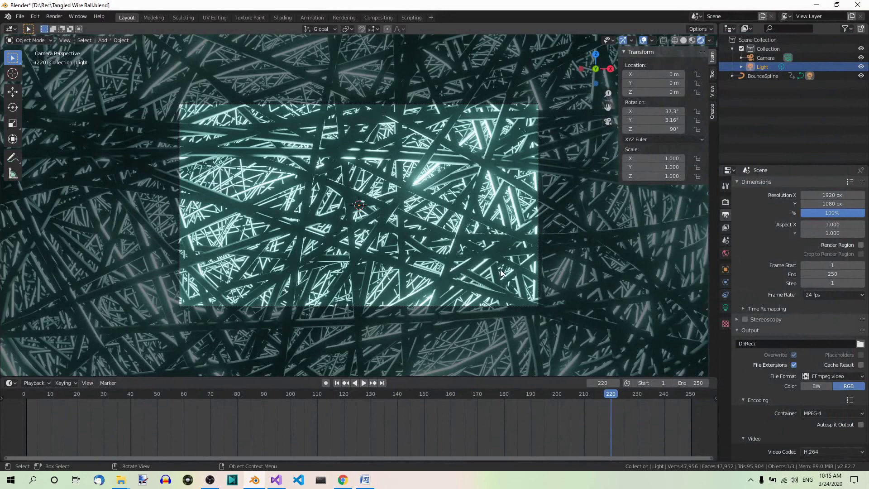
# - Start rendering all animation frames to the MPEG-4 video file
pyautogui.click(50, 17)
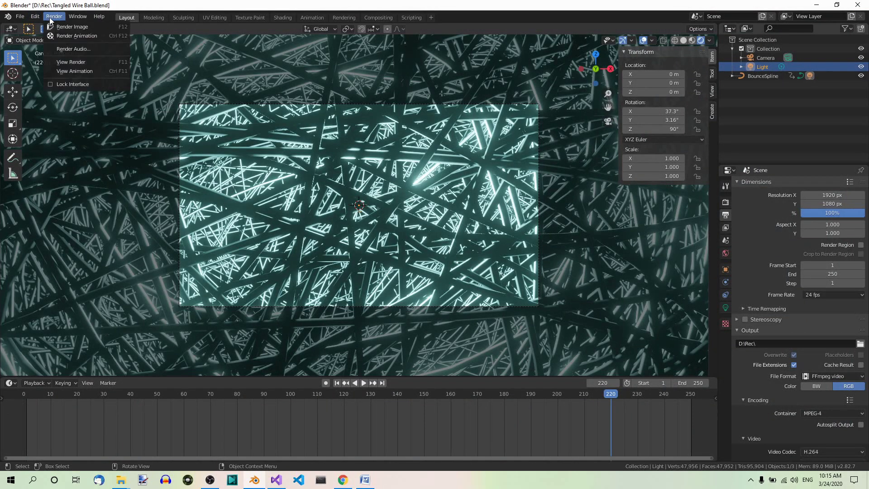
pyautogui.click(79, 36)
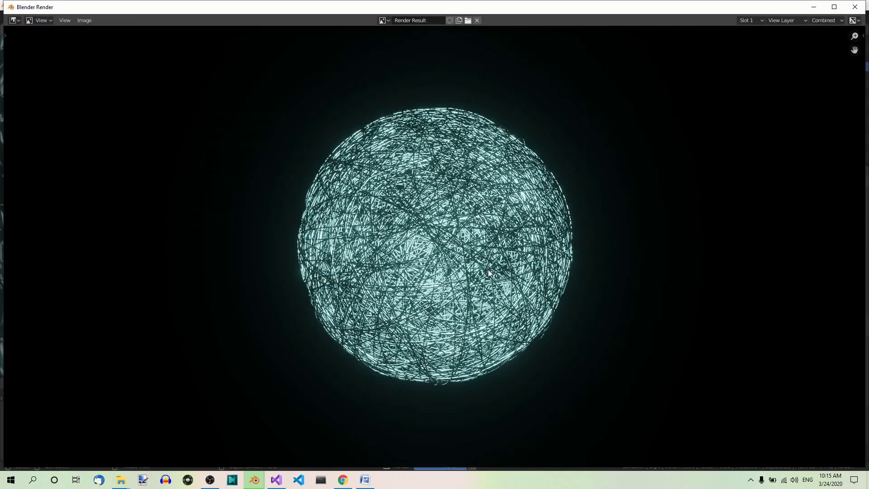